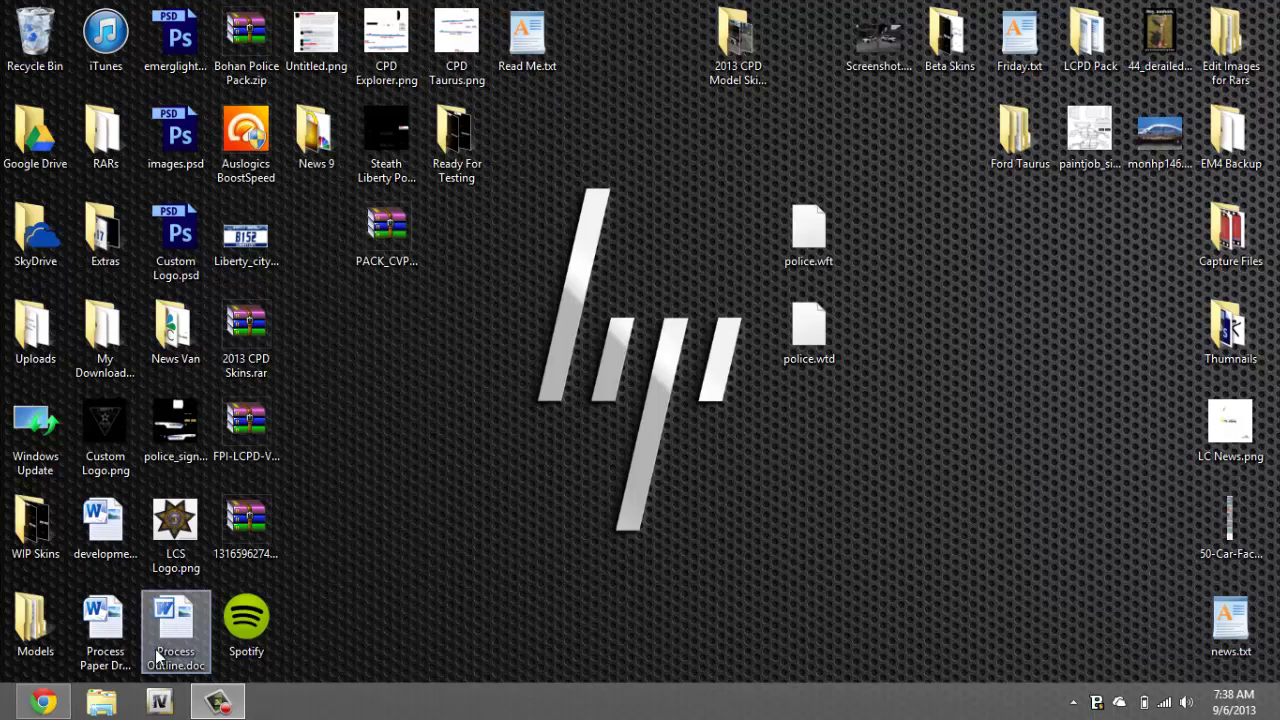
# Switch to the LCPDFR.com Liberty City Police Department Pack V1.1L download page in Chrome
pyautogui.click(42, 702)
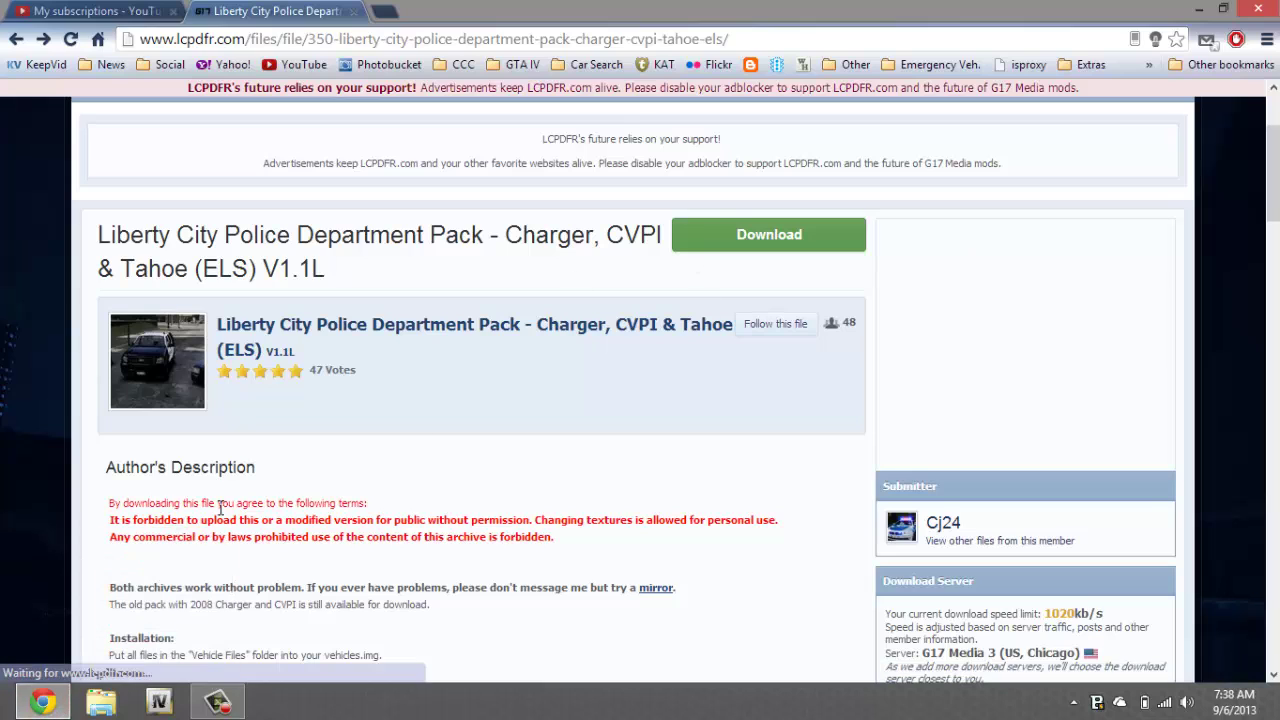
# Minimize the browser to show the police files, then launch OpenIV for Grand Theft Auto IV
pyautogui.click(42, 701)
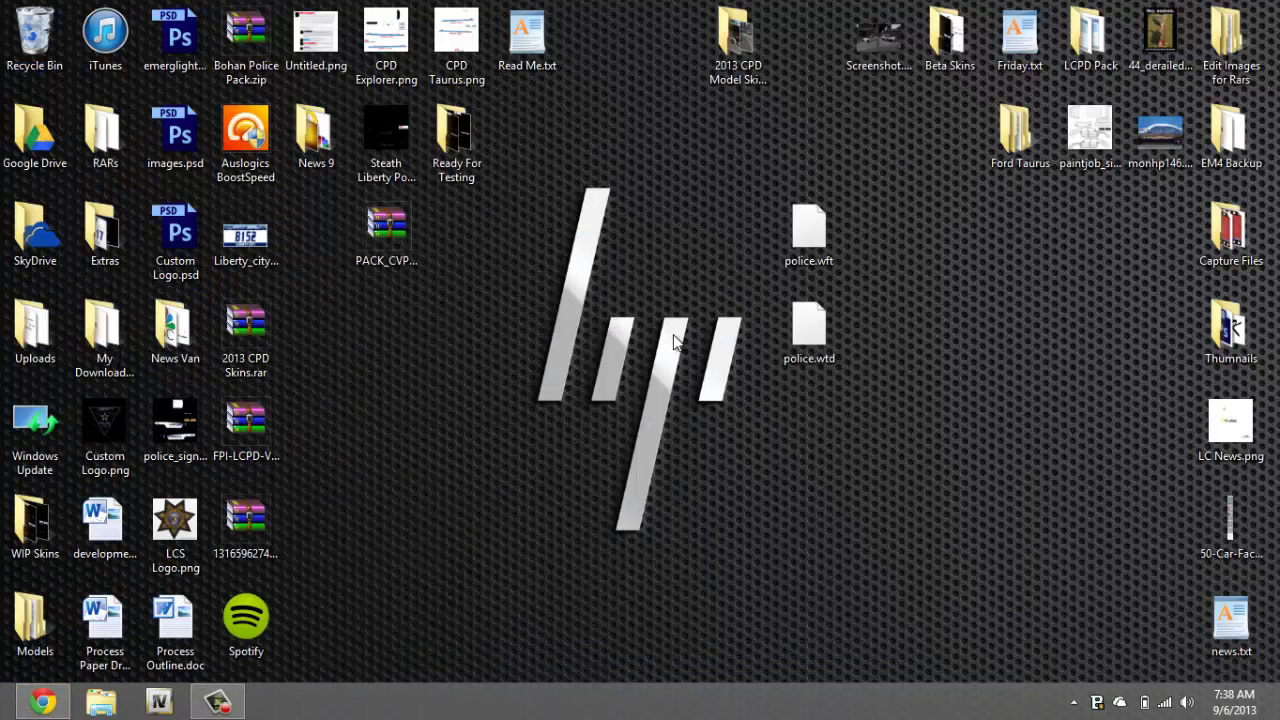
pyautogui.moveTo(776, 412); pyautogui.dragTo(846, 271)
pyautogui.click(902, 326)
pyautogui.click(183, 703)
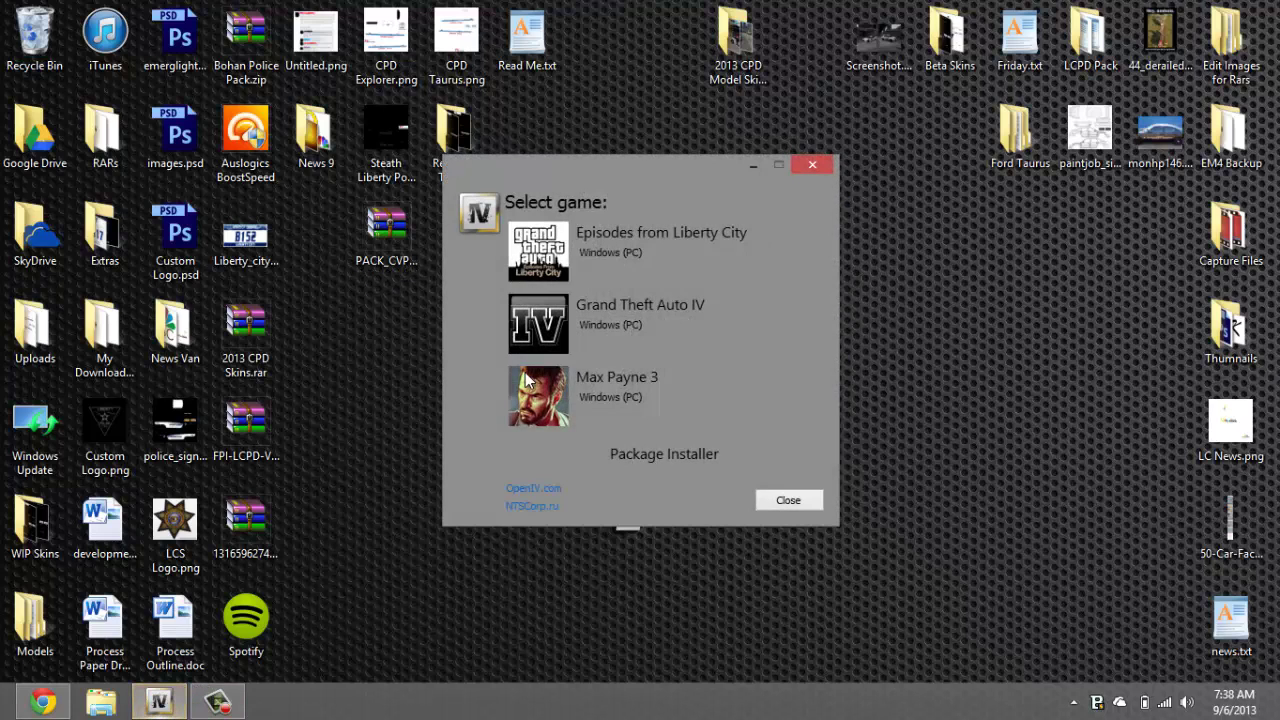
pyautogui.click(587, 334)
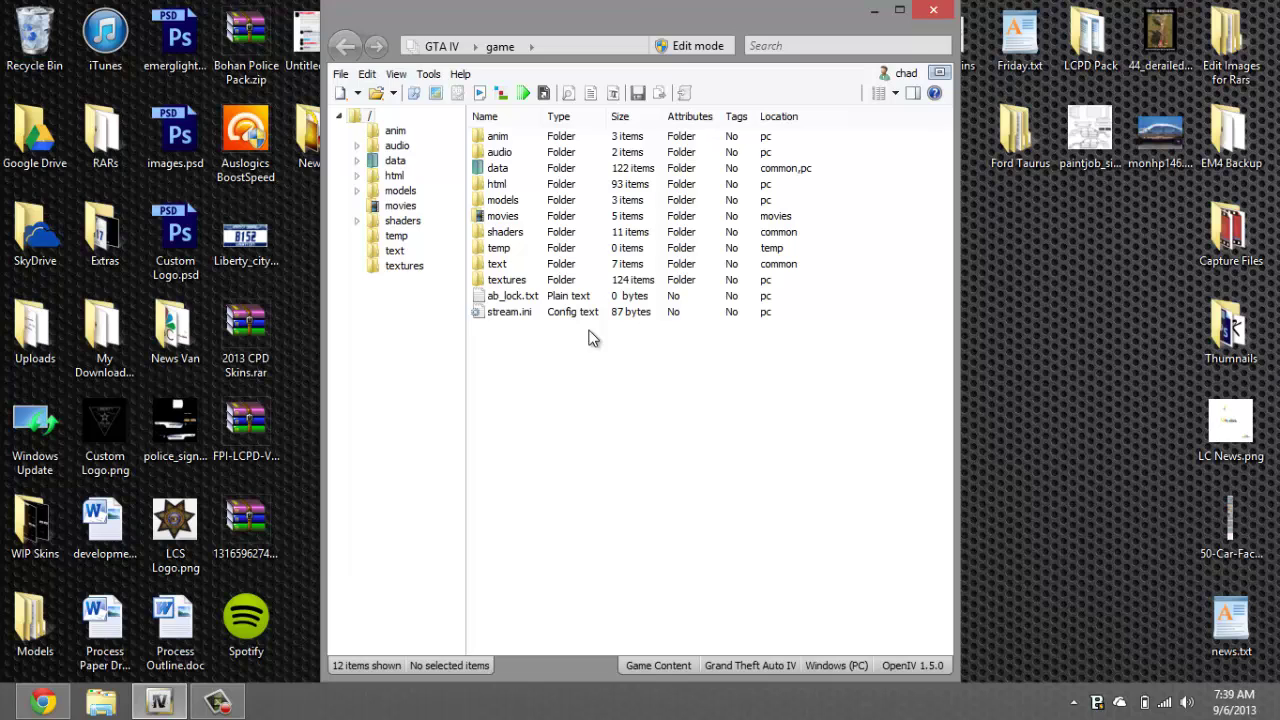
# Open models > cdimages > vehicles.img, maximize OpenIV, and confirm switching to Edit mode
pyautogui.doubleClick(557, 200)
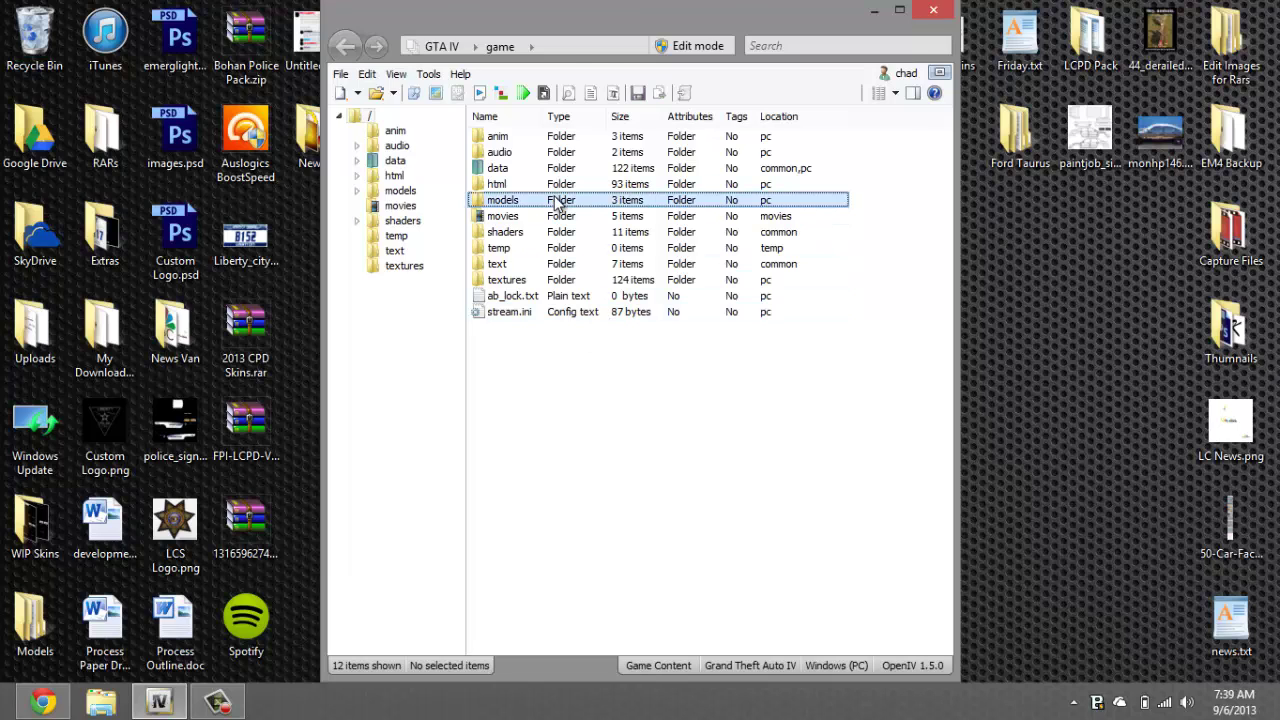
pyautogui.doubleClick(555, 137)
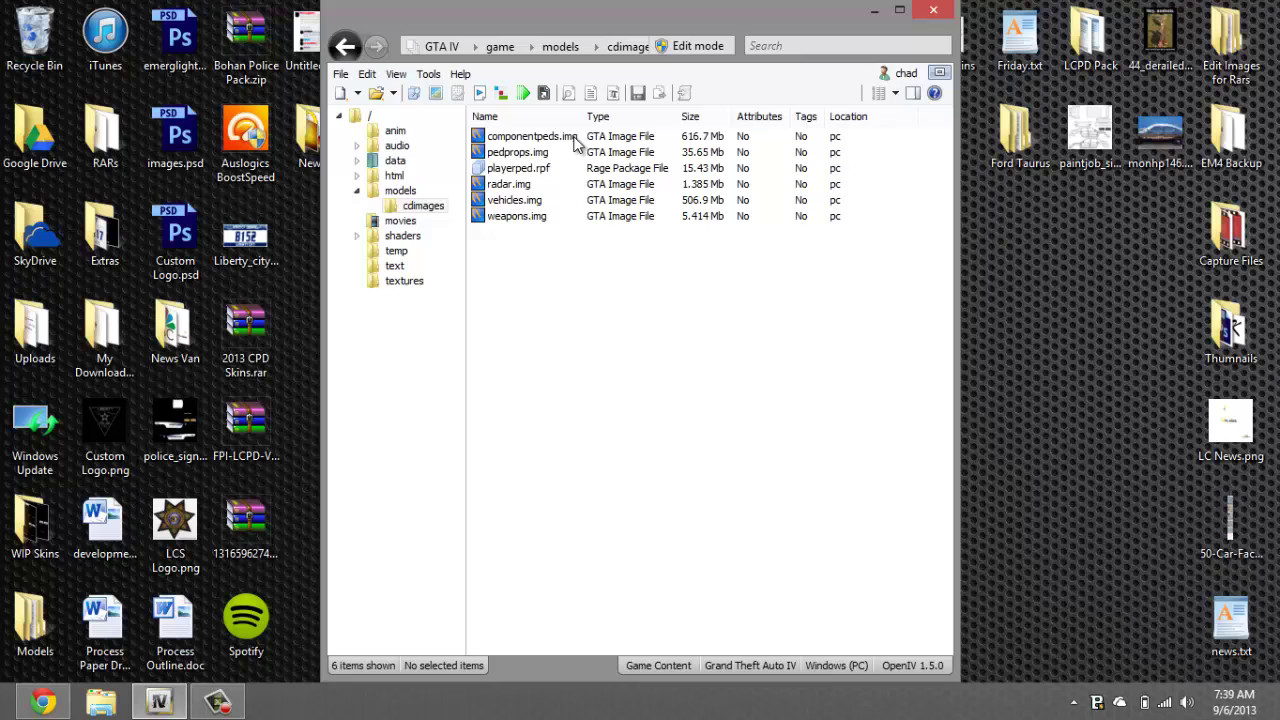
pyautogui.doubleClick(583, 200)
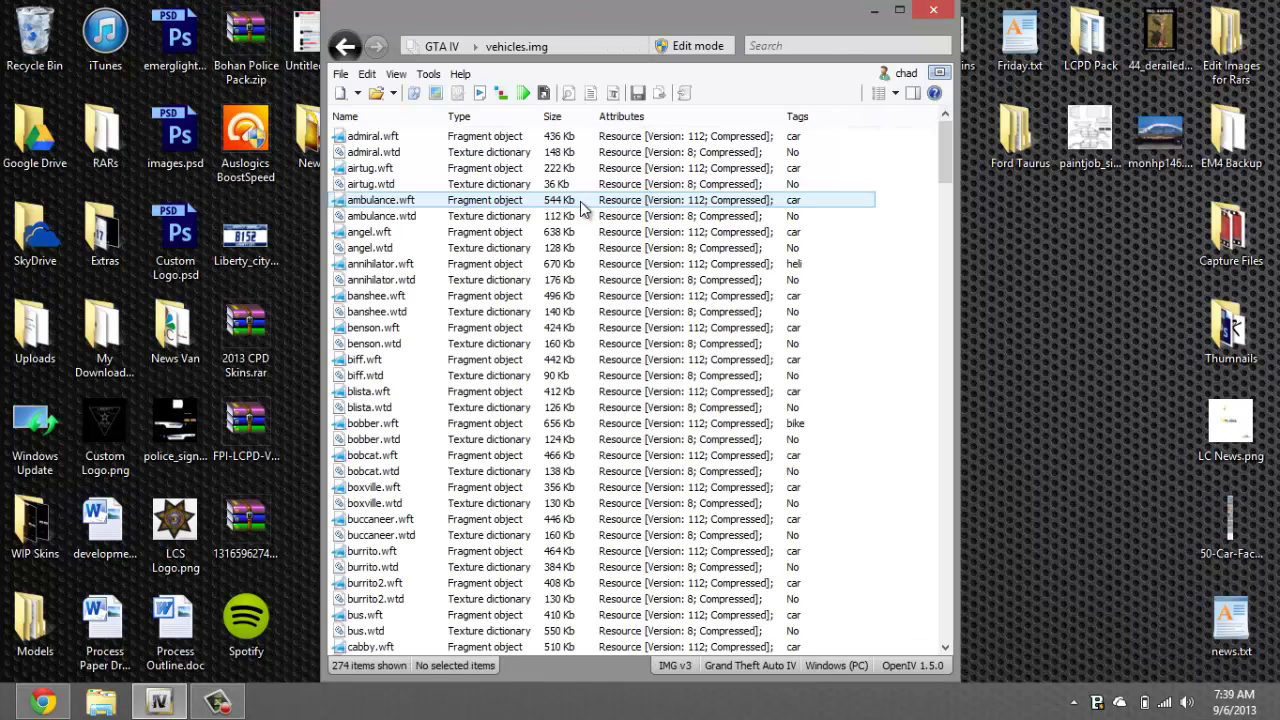
pyautogui.click(899, 10)
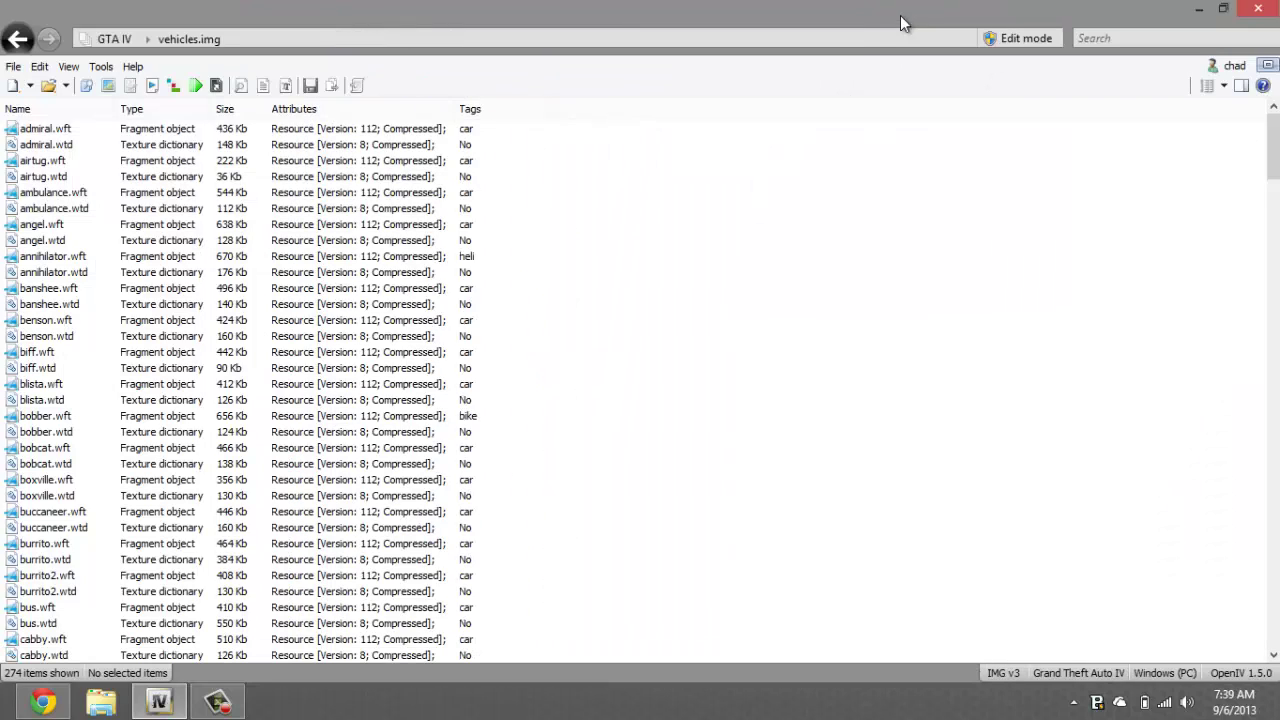
pyautogui.click(1018, 39)
pyautogui.click(716, 412)
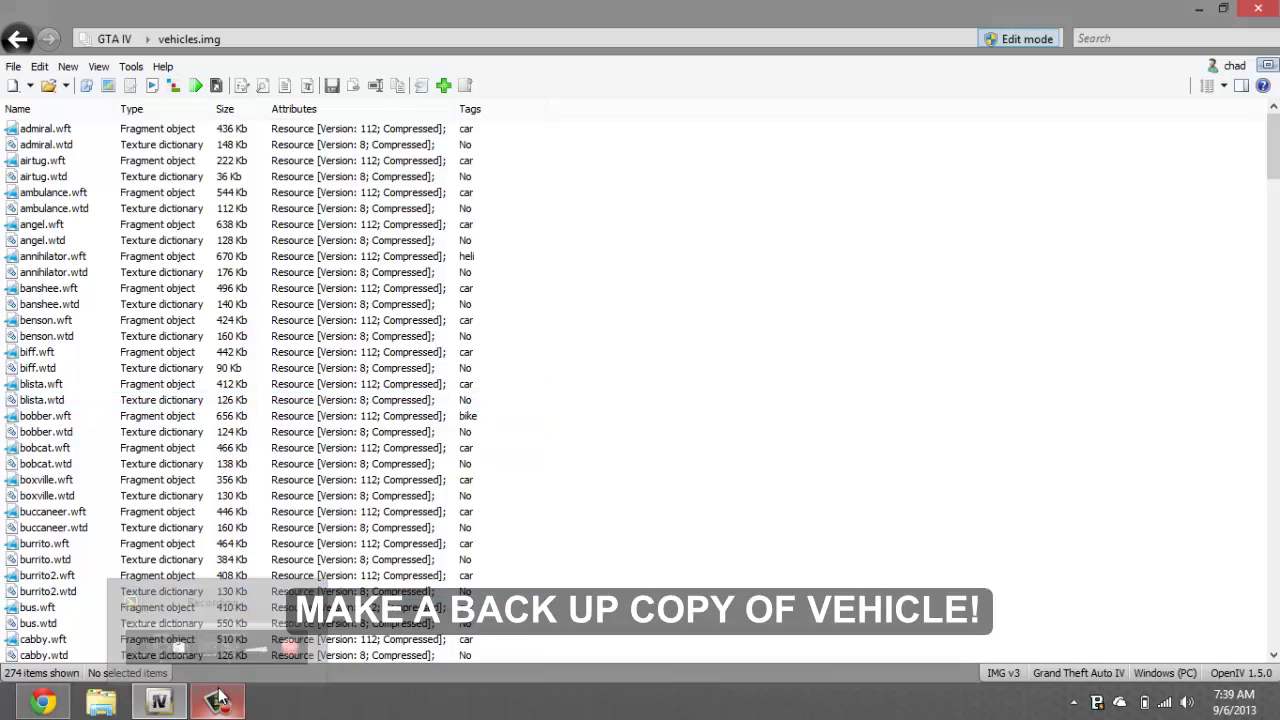
# Put away the screen recorder and browse the vehicles.img file list
pyautogui.click(218, 700)
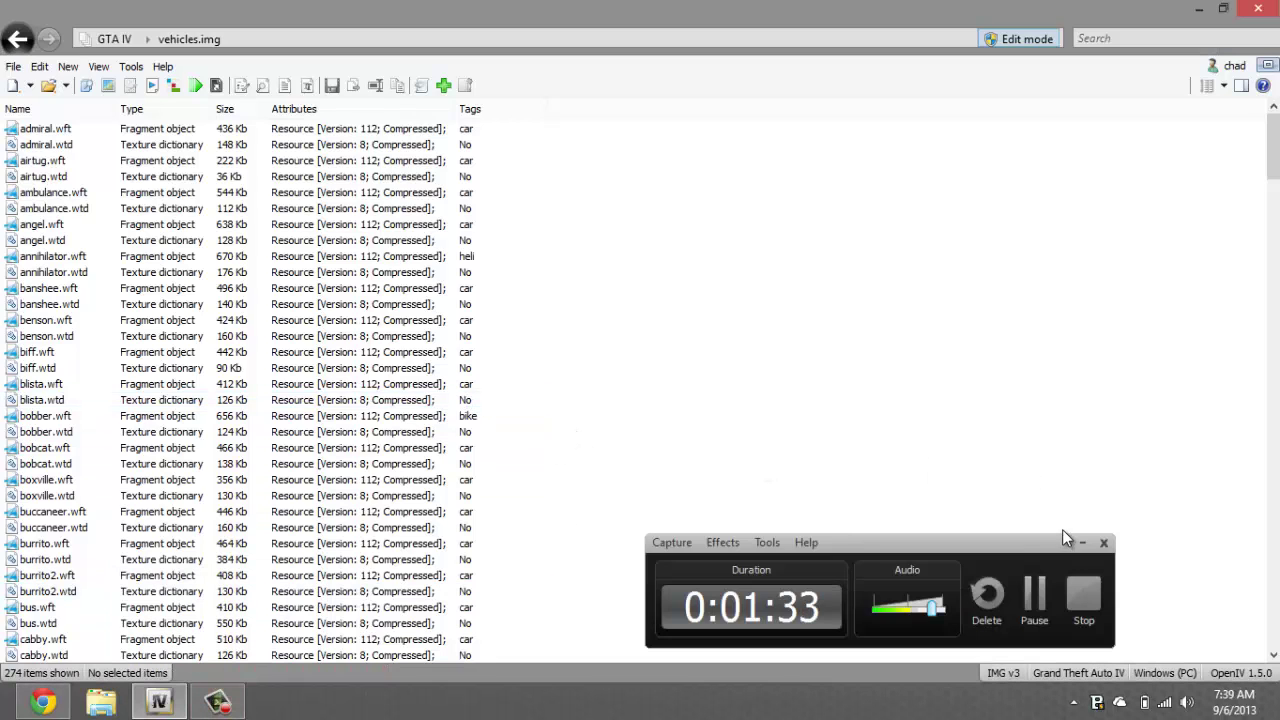
pyautogui.click(1082, 547)
pyautogui.click(323, 321)
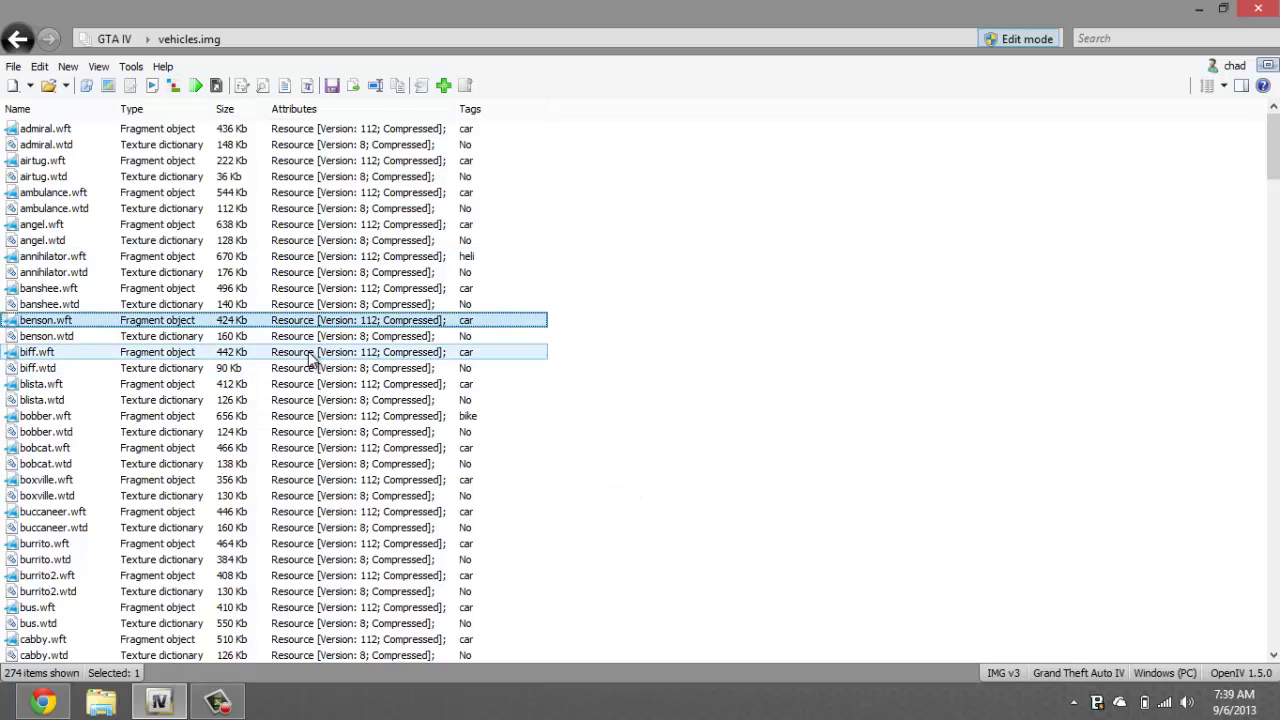
pyautogui.click(316, 416)
pyautogui.scroll(-20, 316, 430)
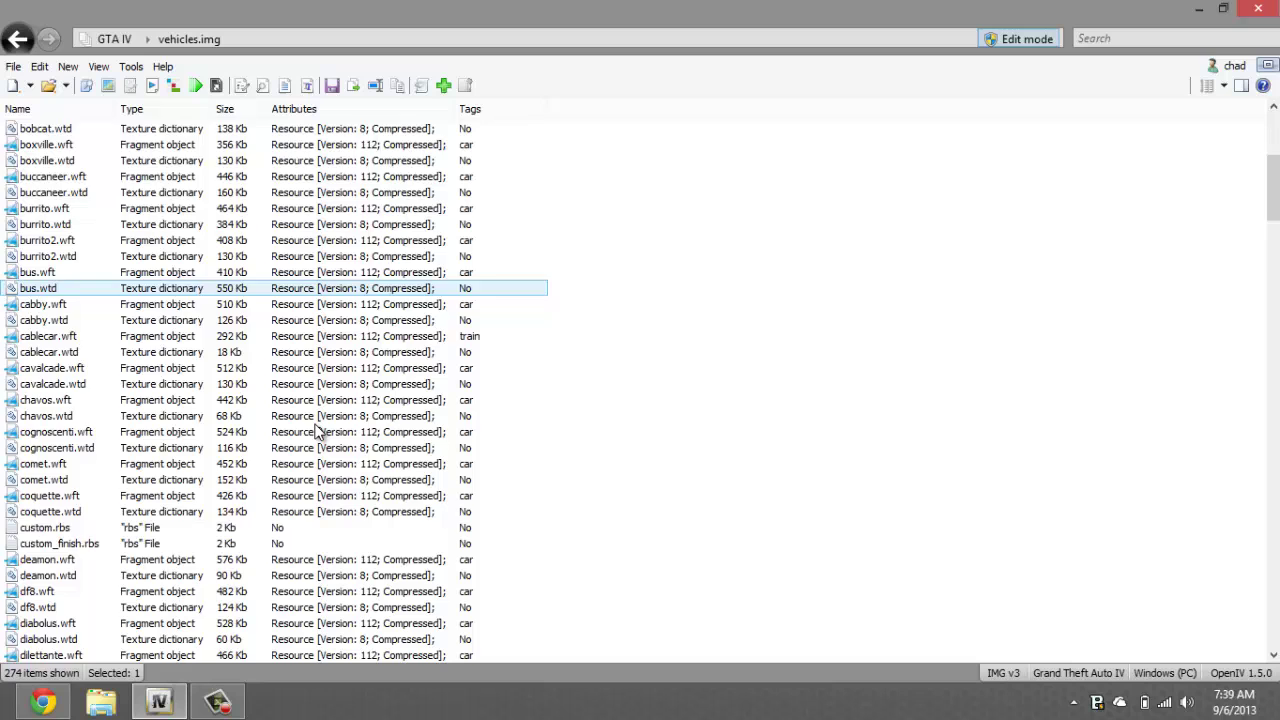
pyautogui.scroll(4, 316, 430)
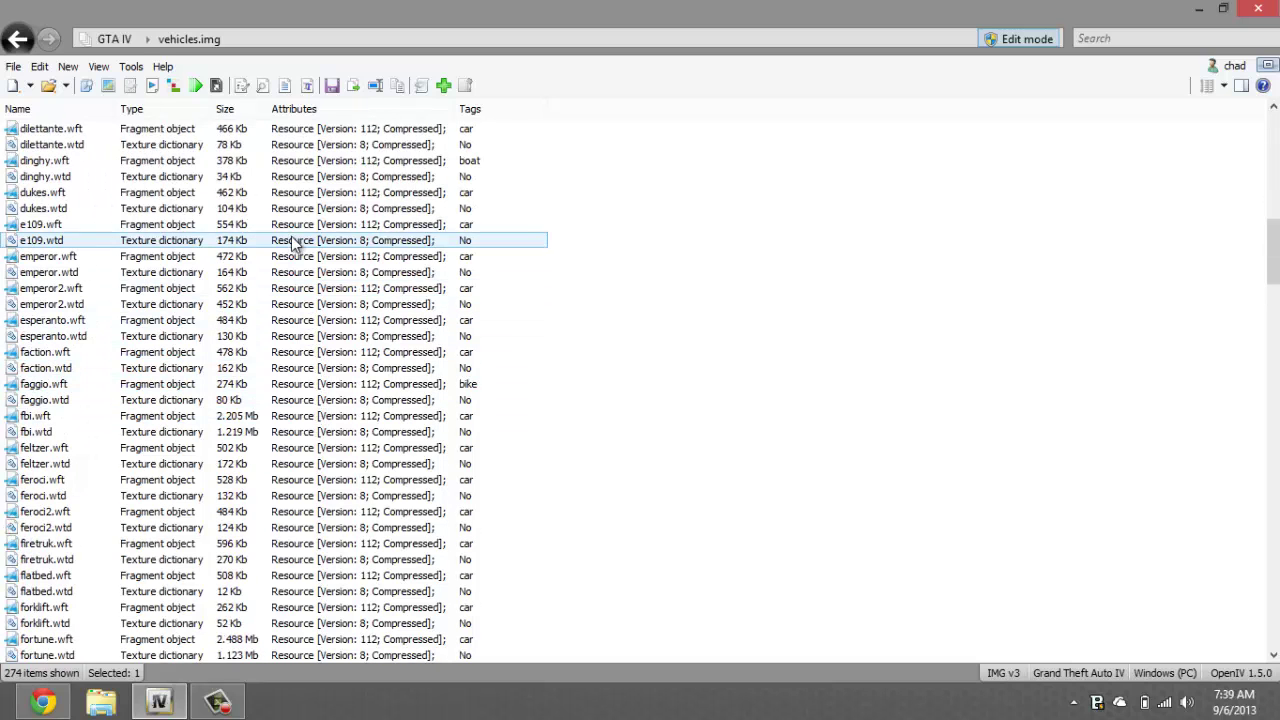
# Preview dukes.wft in the Model Viewer from front and side, then close the viewer and OpenIV
pyautogui.click(276, 195)
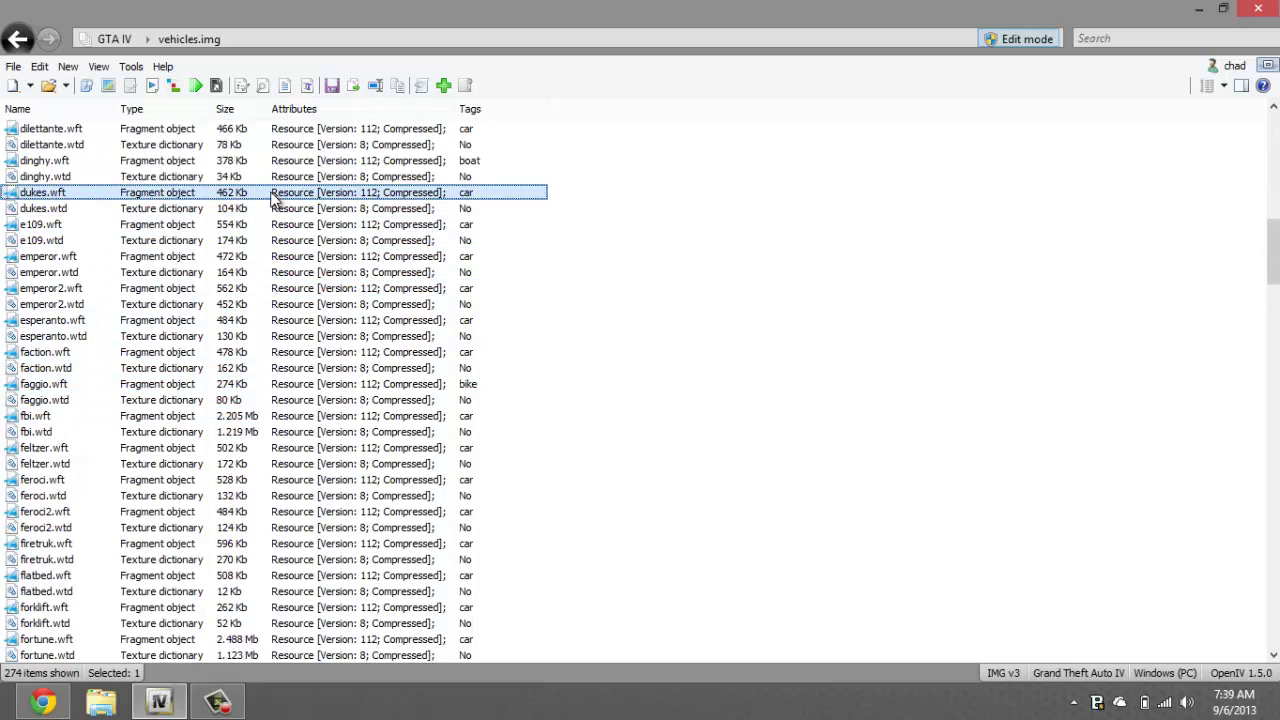
pyautogui.doubleClick(274, 195)
pyautogui.moveTo(474, 327); pyautogui.dragTo(510, 304)
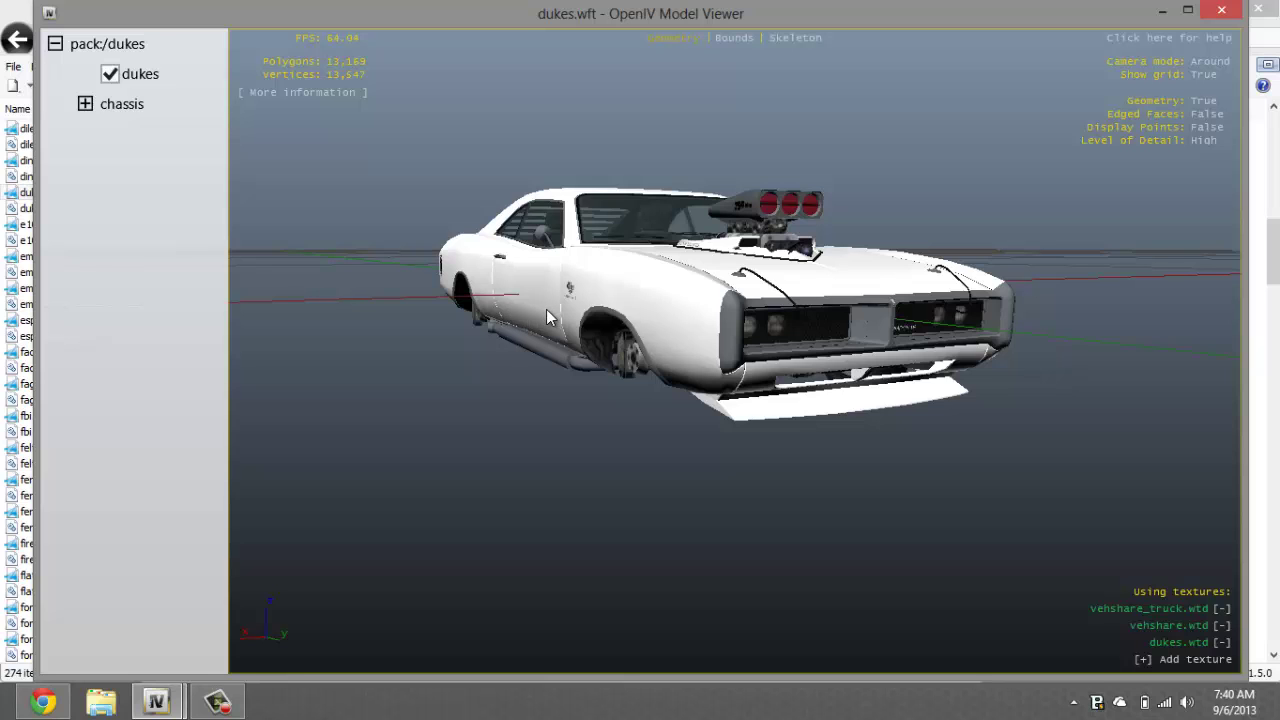
pyautogui.moveTo(546, 309); pyautogui.dragTo(737, 332)
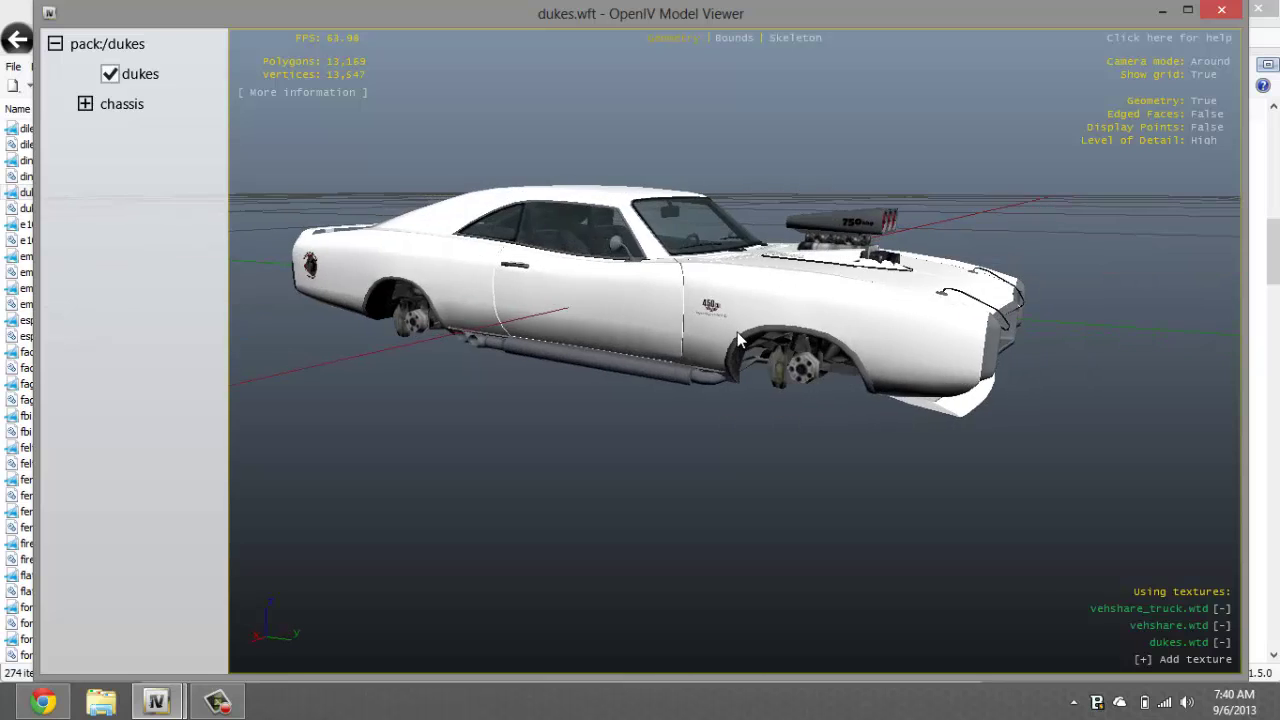
pyautogui.click(1220, 14)
pyautogui.click(1194, 12)
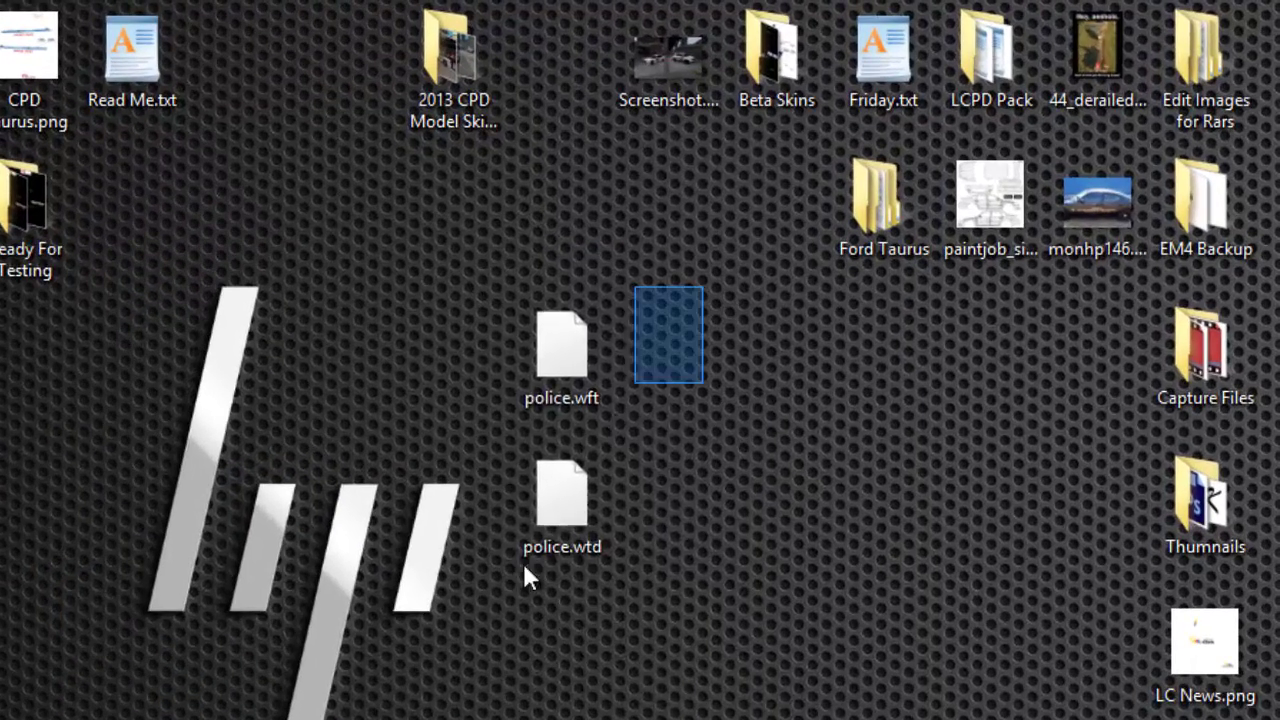
# Rename the desktop files police.wft and police.wtd to dukes.wft and dukes.wtd
pyautogui.moveTo(527, 578); pyautogui.dragTo(560, 540)
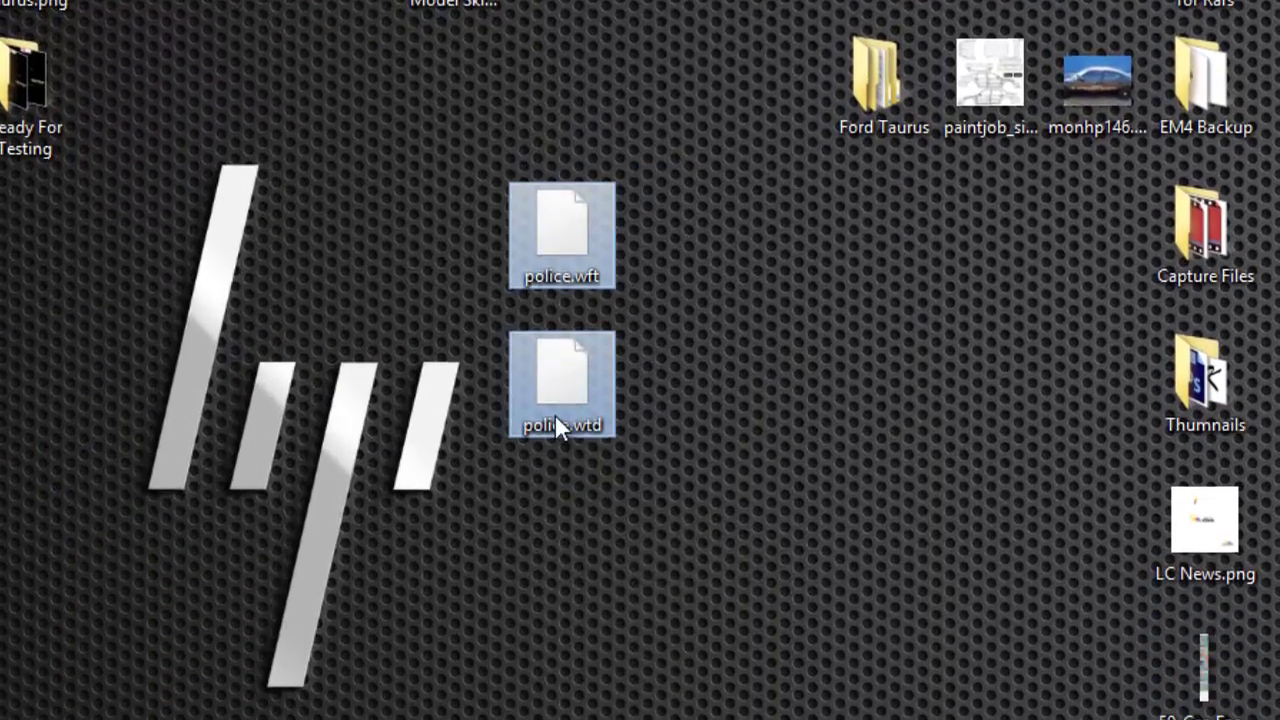
pyautogui.rightClick(557, 537)
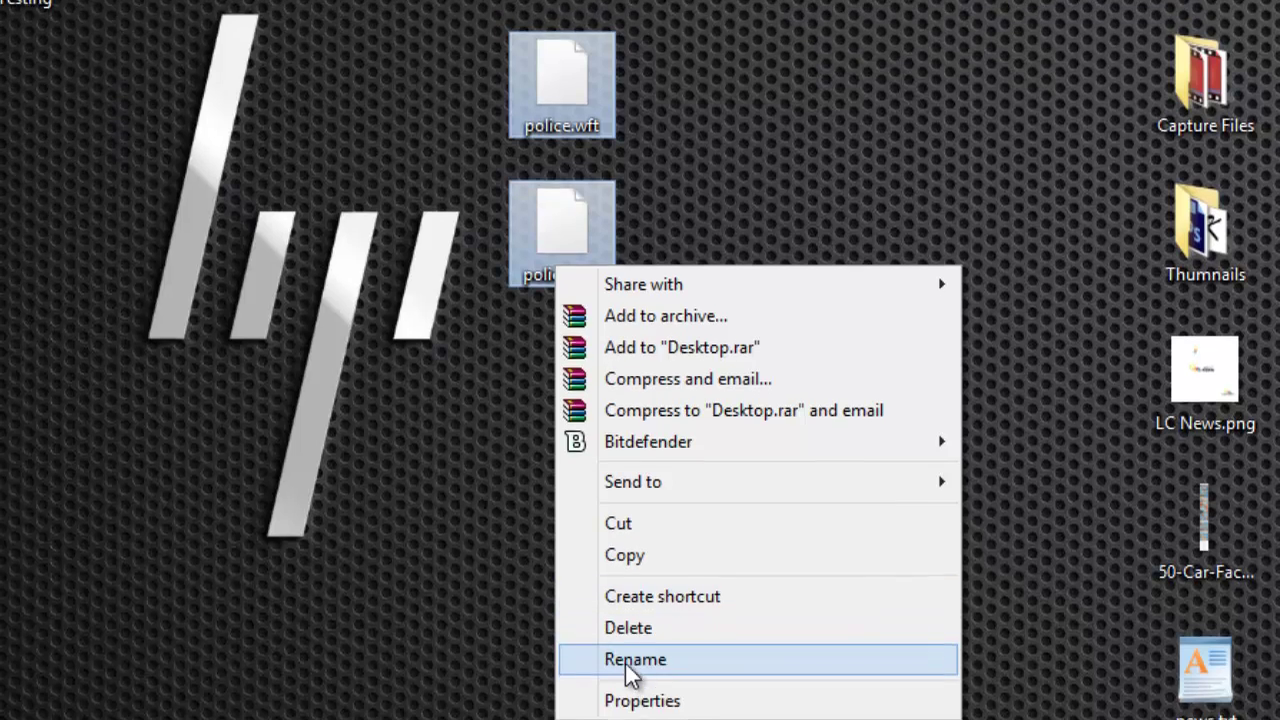
pyautogui.click(635, 670)
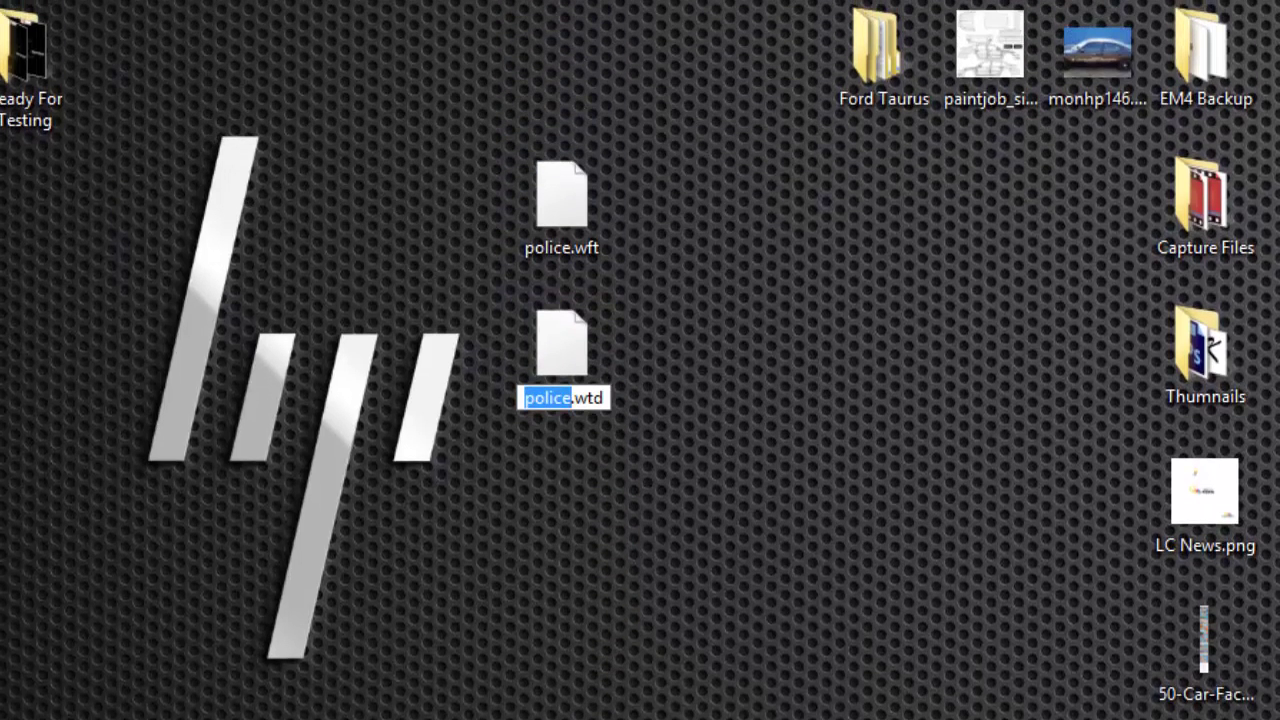
pyautogui.write('dukes')
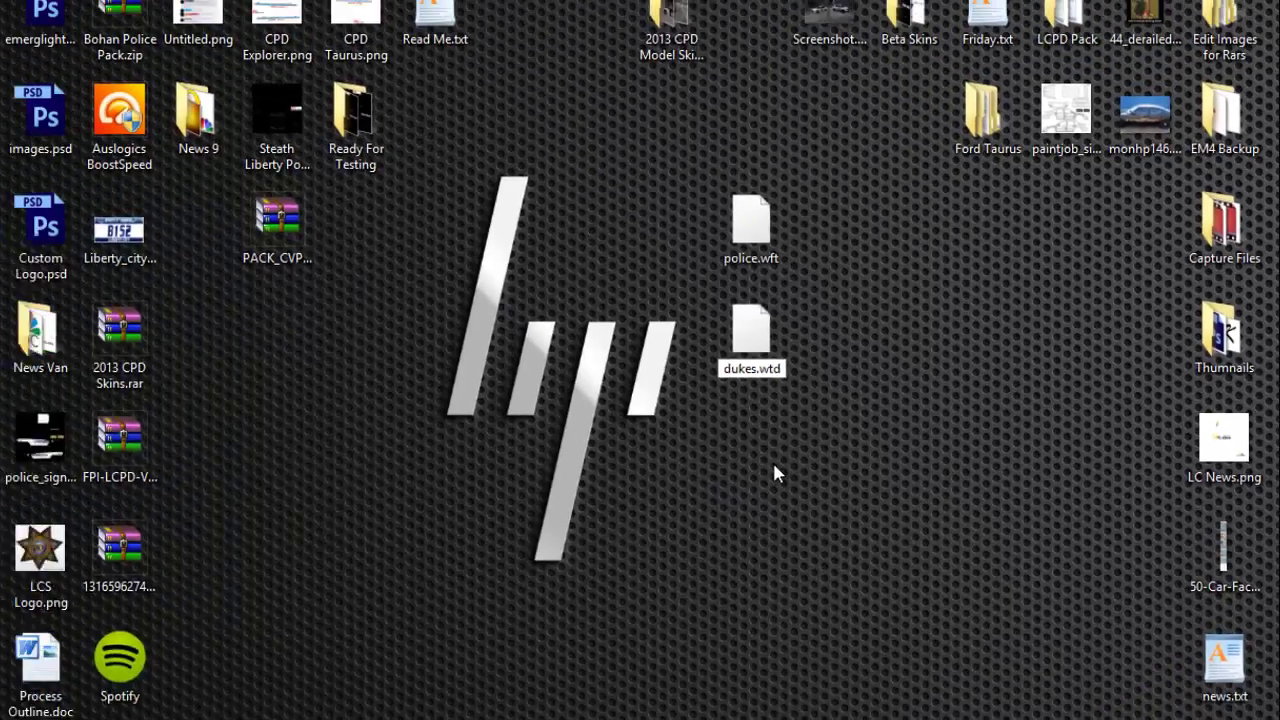
pyautogui.press('Return')
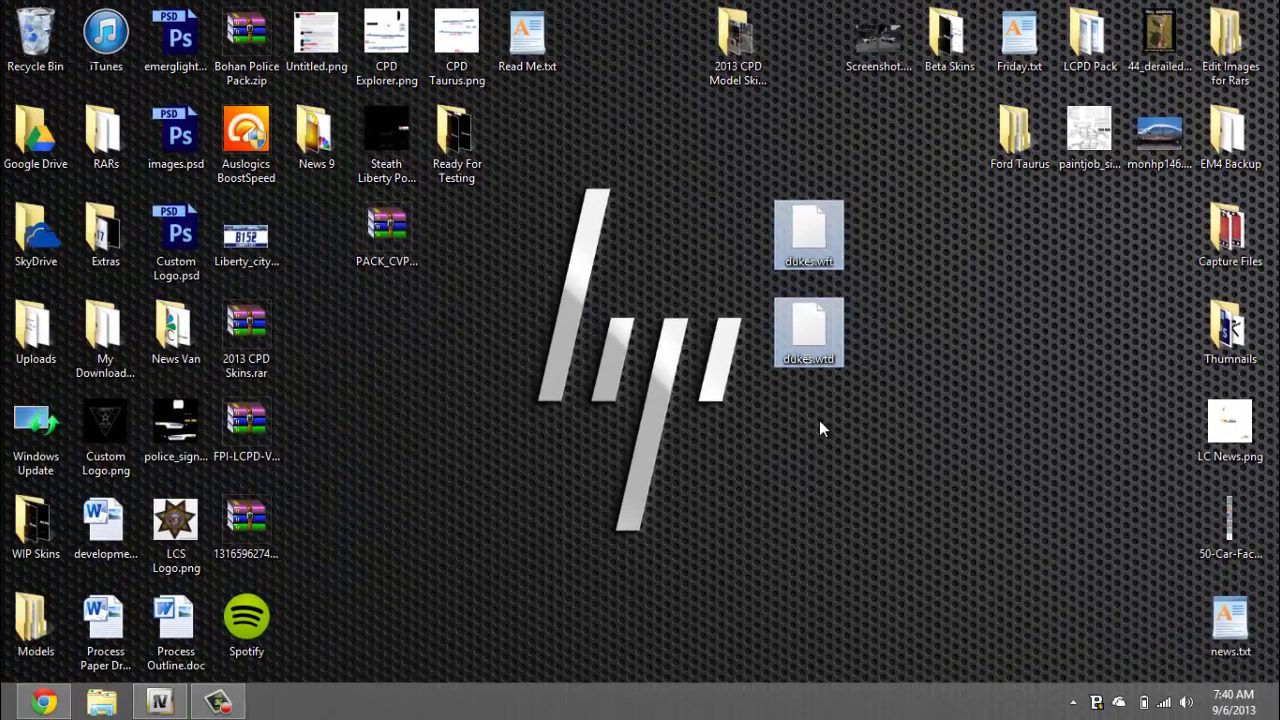
# Snap OpenIV left and import the desktop dukes.wft and dukes.wtd into vehicles.img
pyautogui.click(159, 702)
pyautogui.press('super+Left')
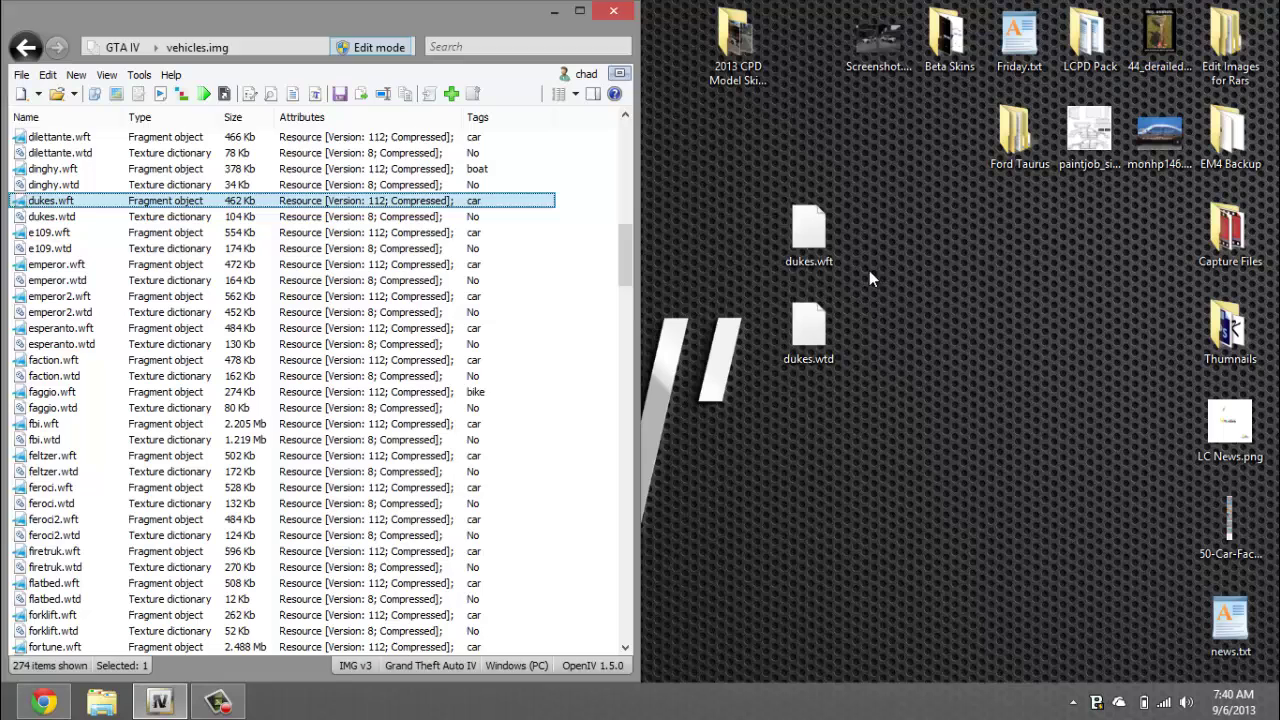
pyautogui.moveTo(869, 270); pyautogui.dragTo(360, 400)
pyautogui.click(371, 423)
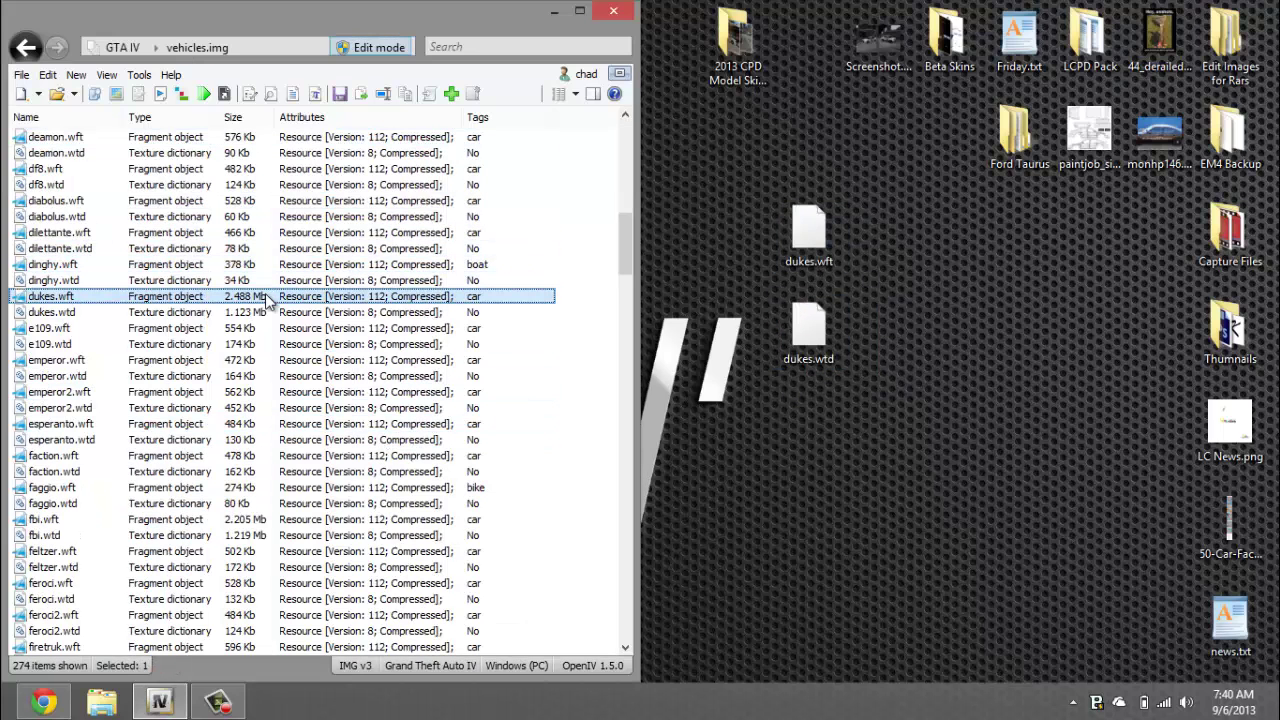
# Preview the new dukes.wft police car in the Model Viewer, then close the viewer and OpenIV
pyautogui.doubleClick(268, 300)
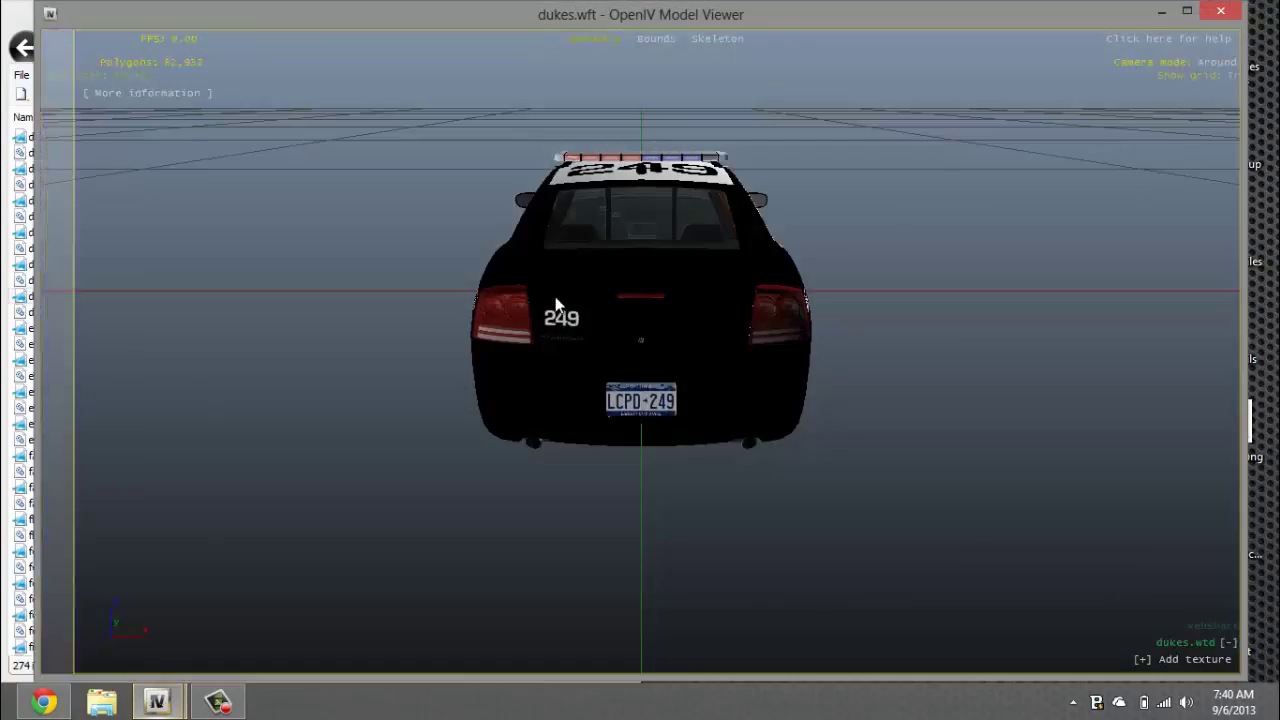
pyautogui.moveTo(557, 300); pyautogui.dragTo(1163, 185)
pyautogui.click(1221, 11)
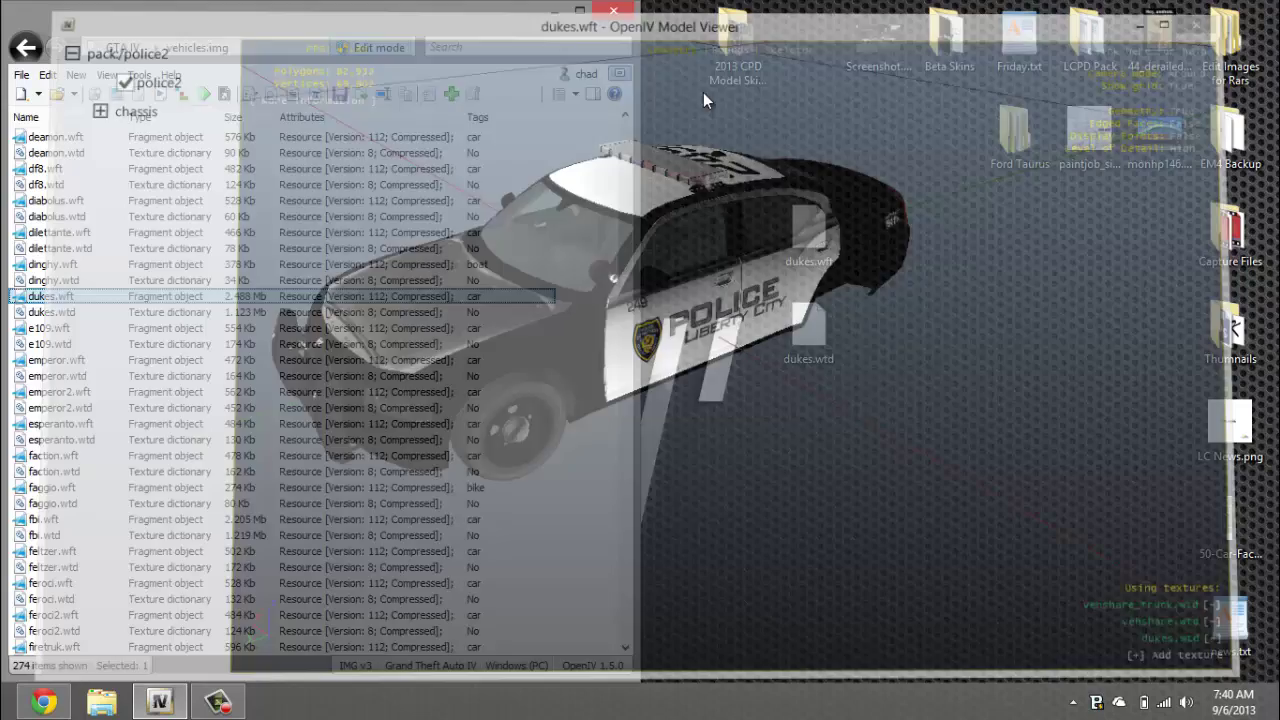
pyautogui.click(614, 12)
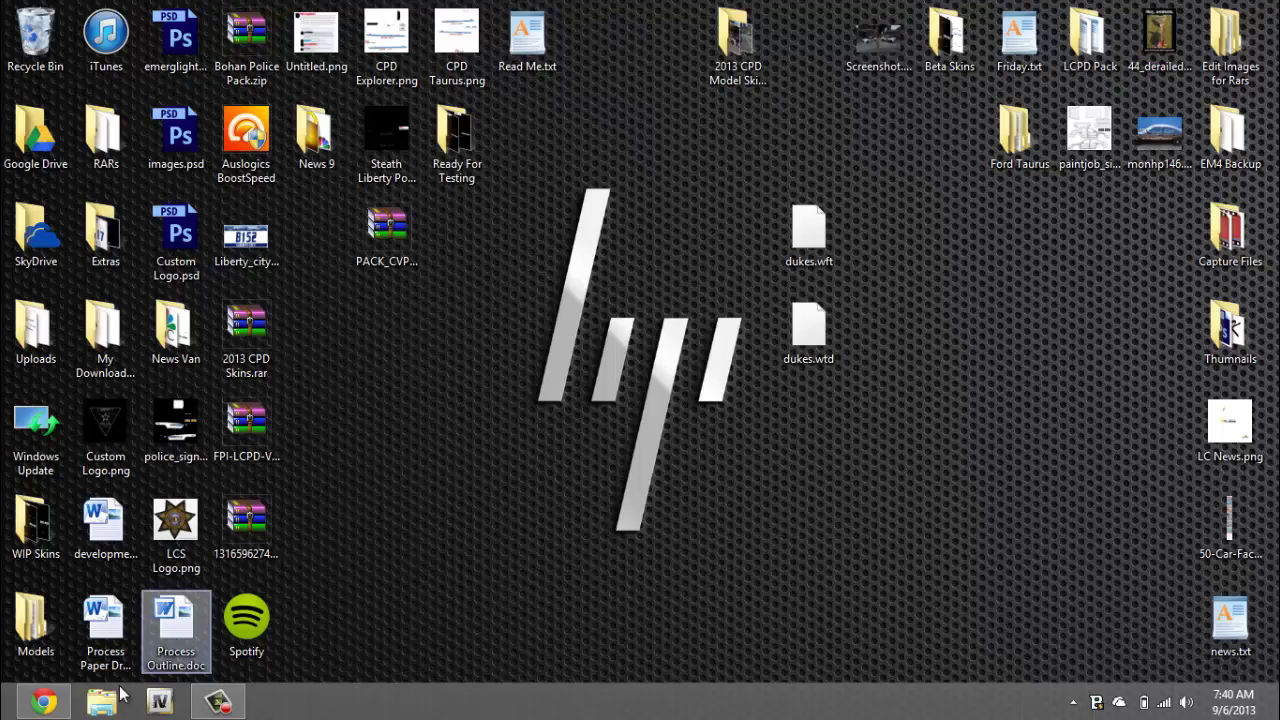
# Open File Explorer and browse to C:\Program Files (x86)
pyautogui.press('super+e')
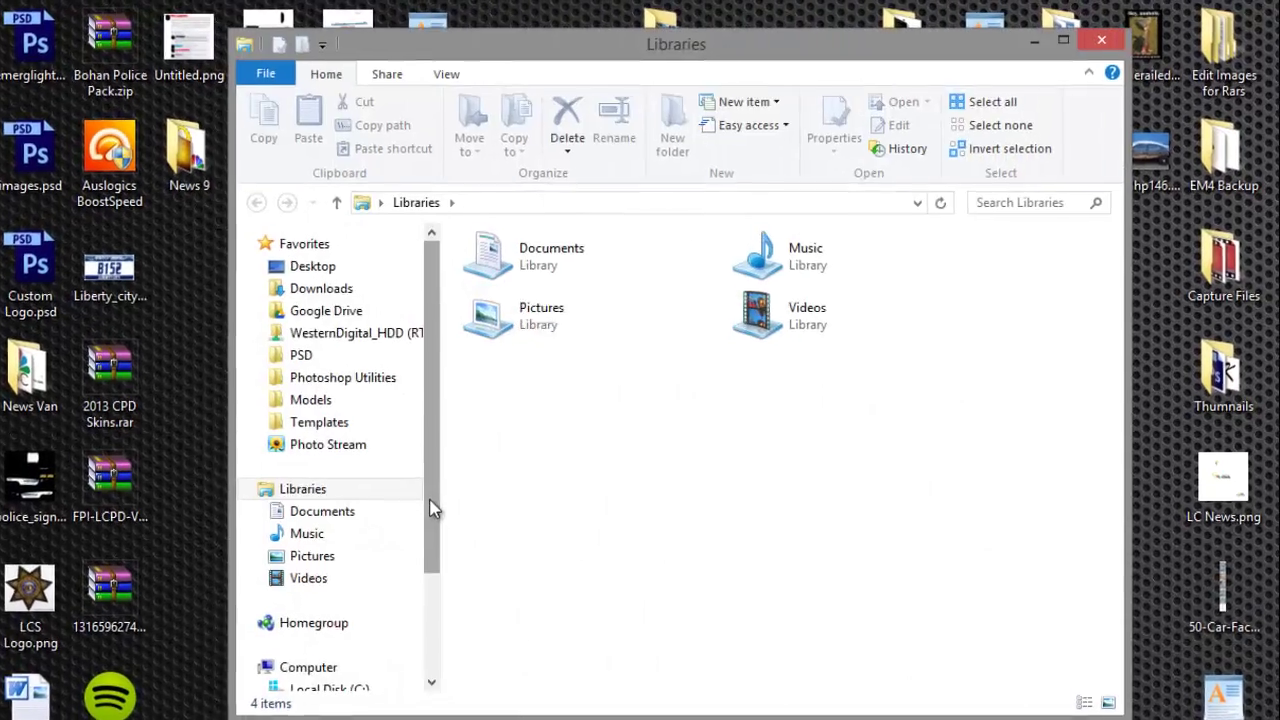
pyautogui.scroll(-3, 414, 505)
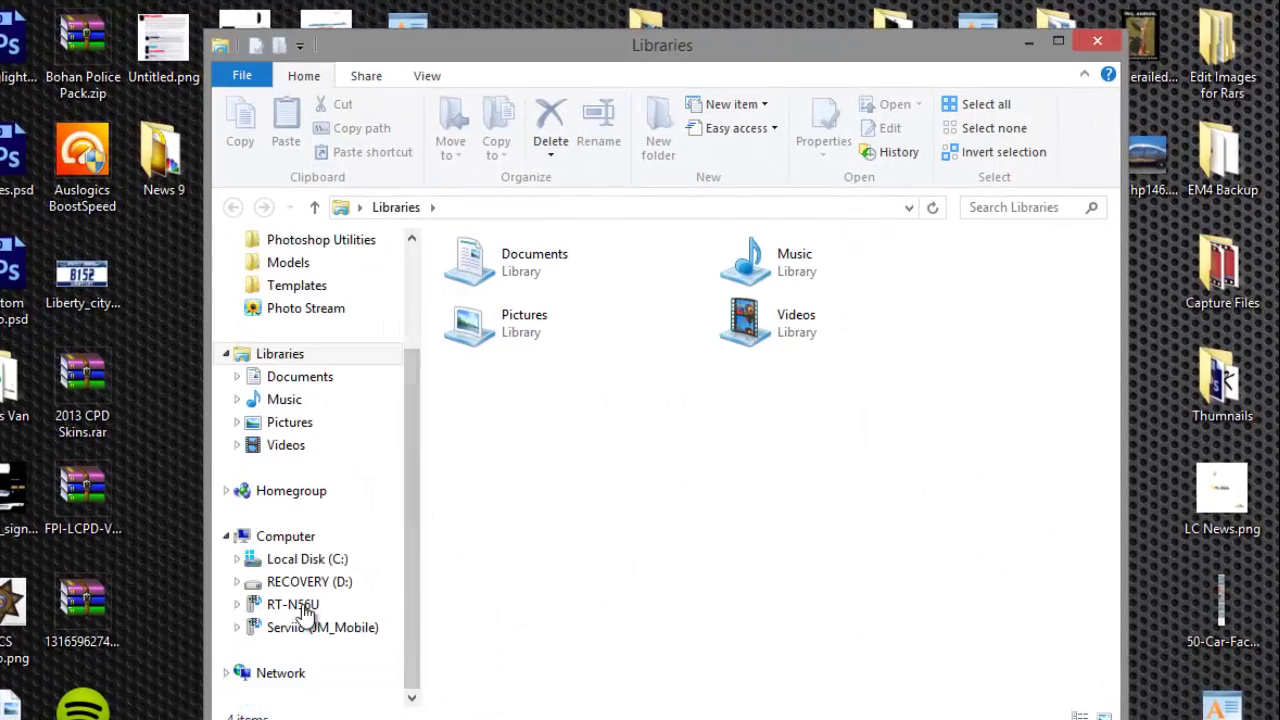
pyautogui.click(290, 540)
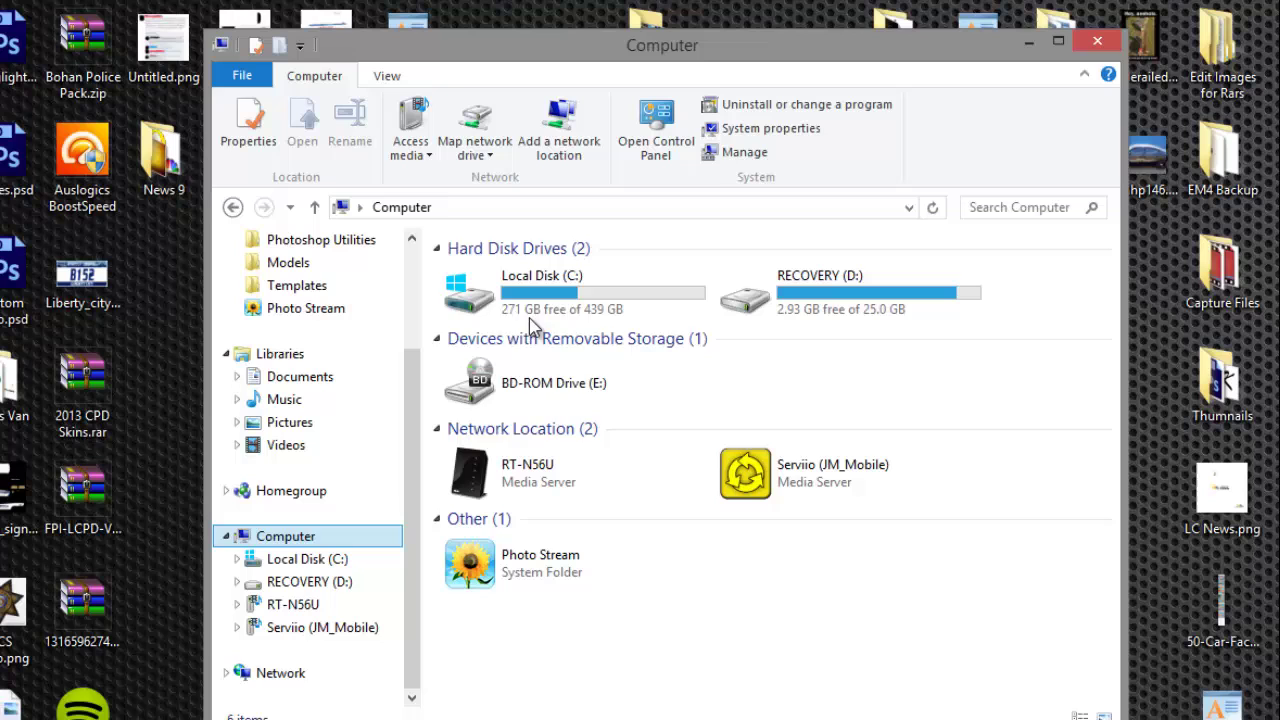
pyautogui.doubleClick(613, 300)
pyautogui.click(566, 431)
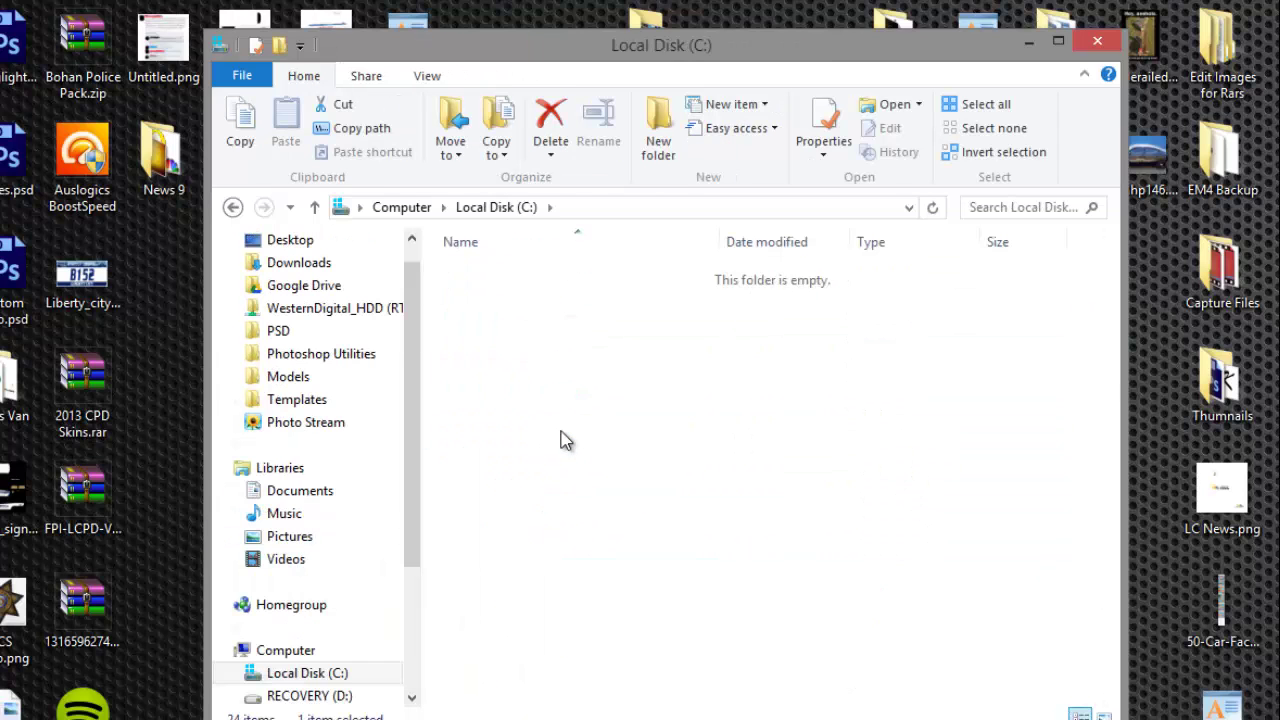
pyautogui.scroll(-12, 560, 440)
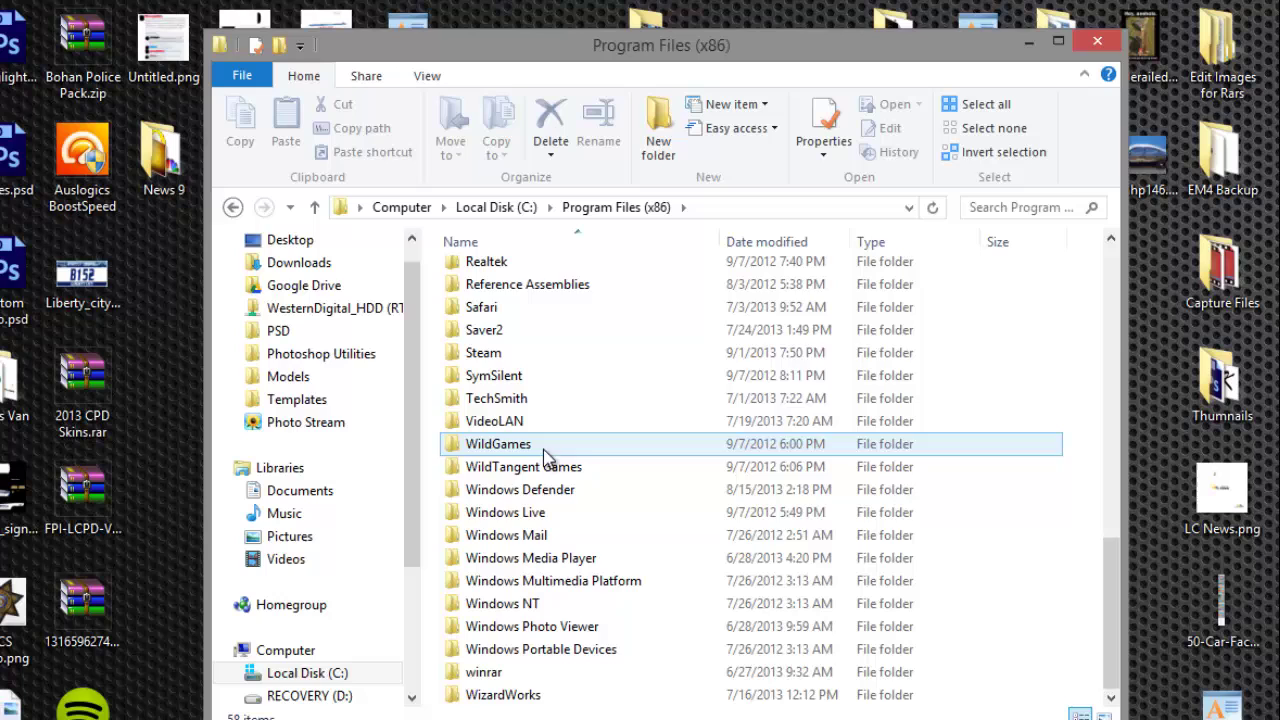
pyautogui.scroll(2, 520, 460)
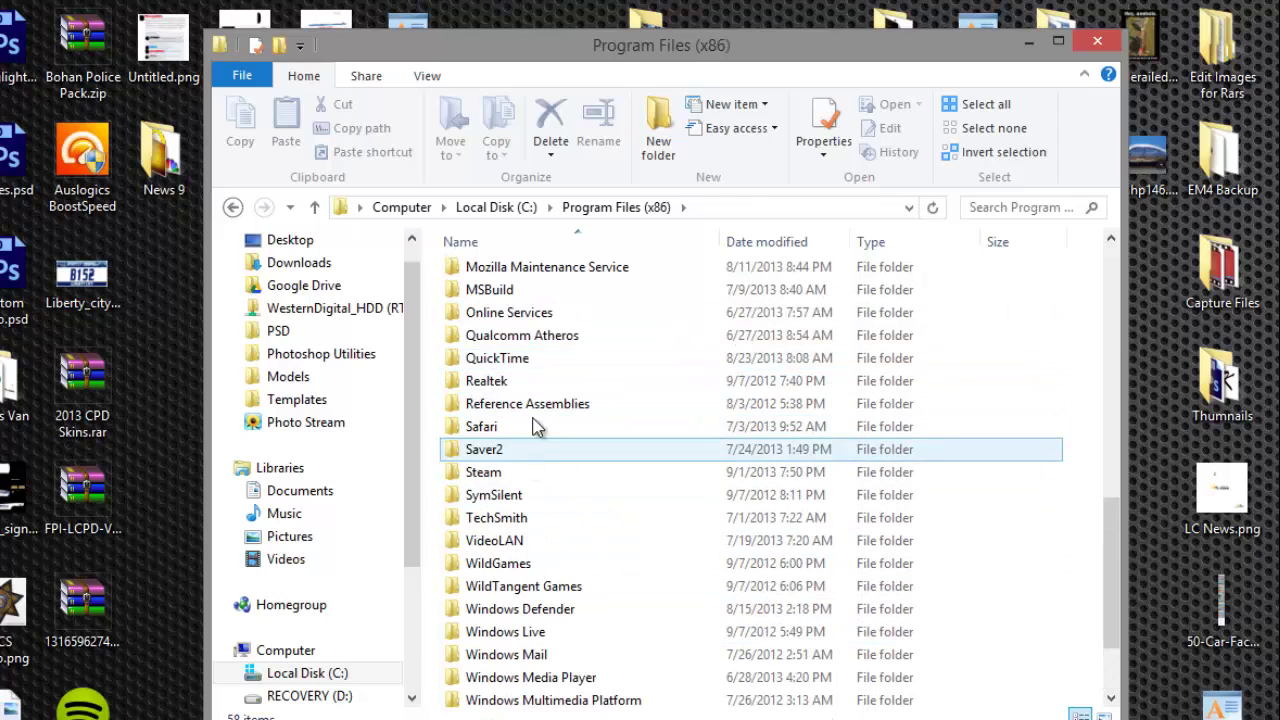
# Navigate Steam\SteamApps\common\Grand Theft Auto IV\GTAIV\common into the data folder
pyautogui.doubleClick(494, 478)
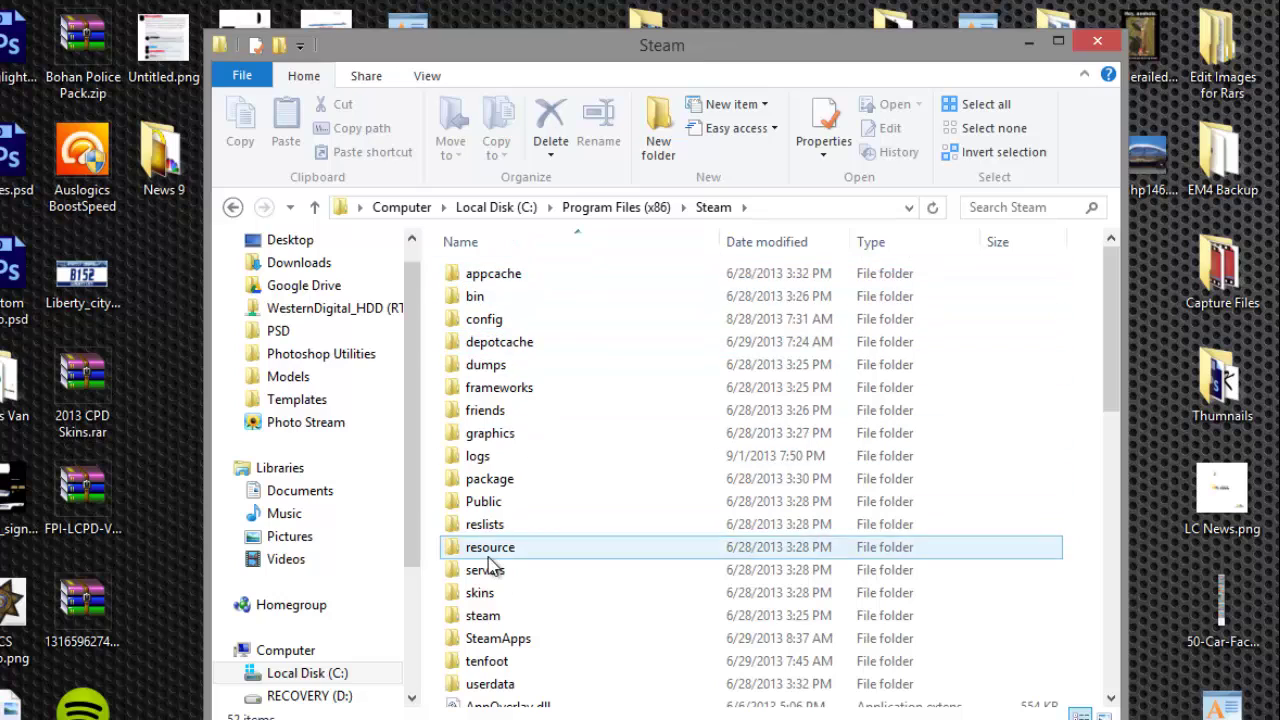
pyautogui.doubleClick(524, 642)
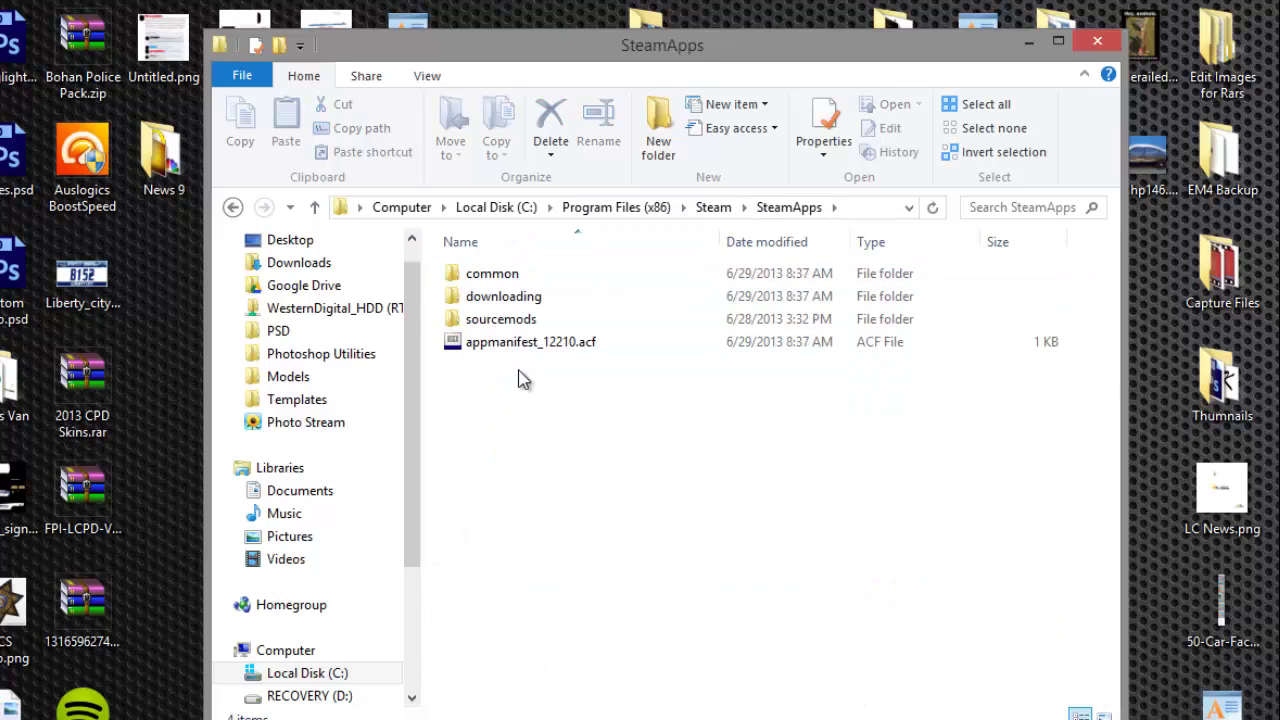
pyautogui.doubleClick(516, 282)
pyautogui.doubleClick(504, 274)
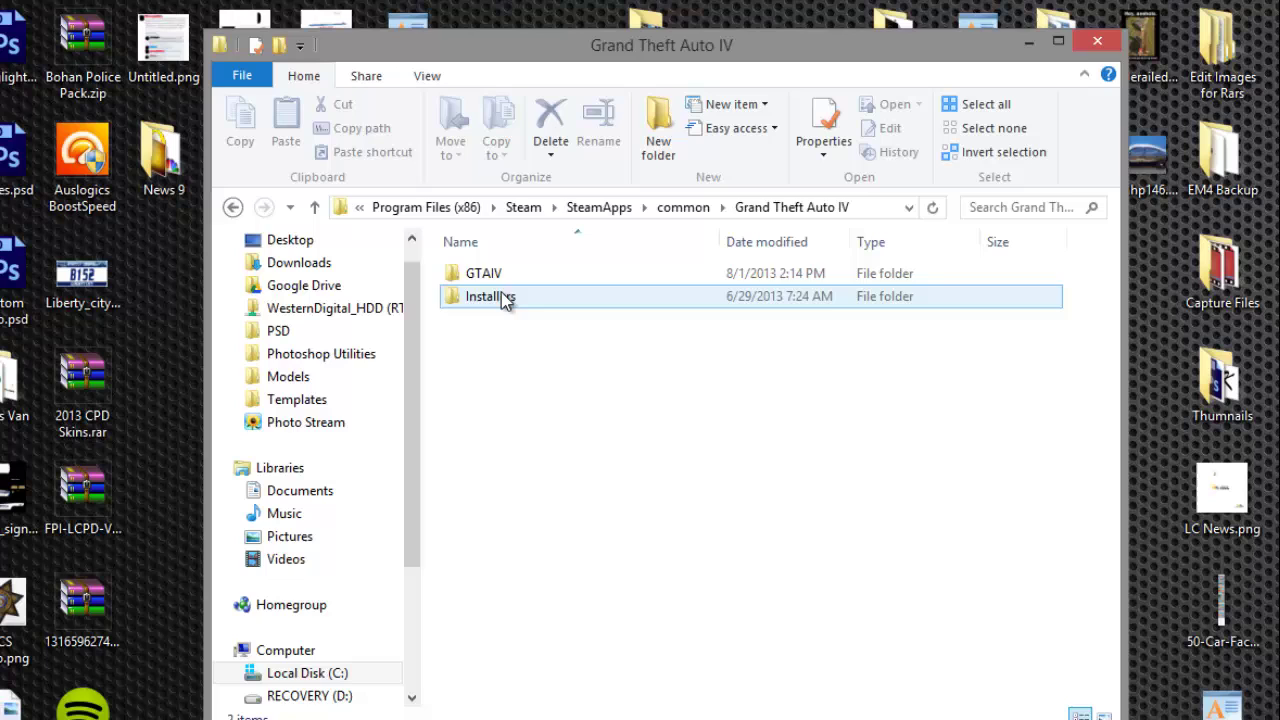
pyautogui.doubleClick(484, 276)
pyautogui.scroll(-1, 530, 487)
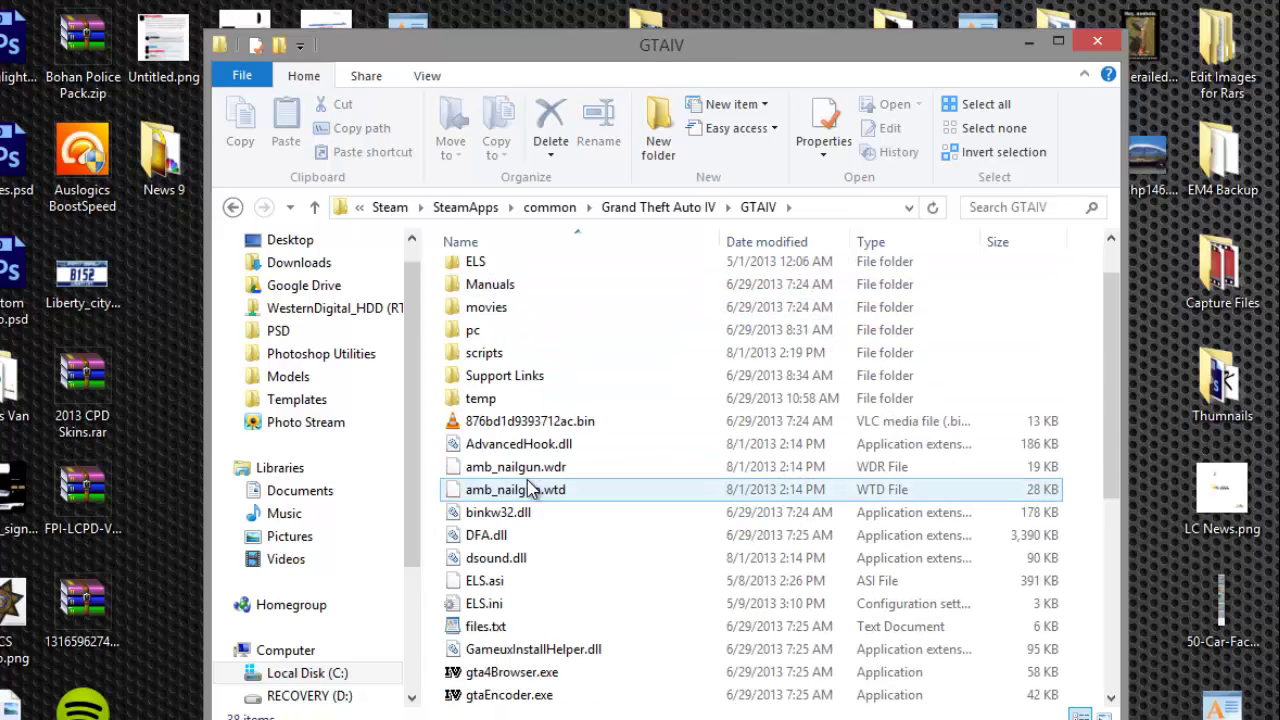
pyautogui.scroll(1, 530, 489)
pyautogui.doubleClick(514, 300)
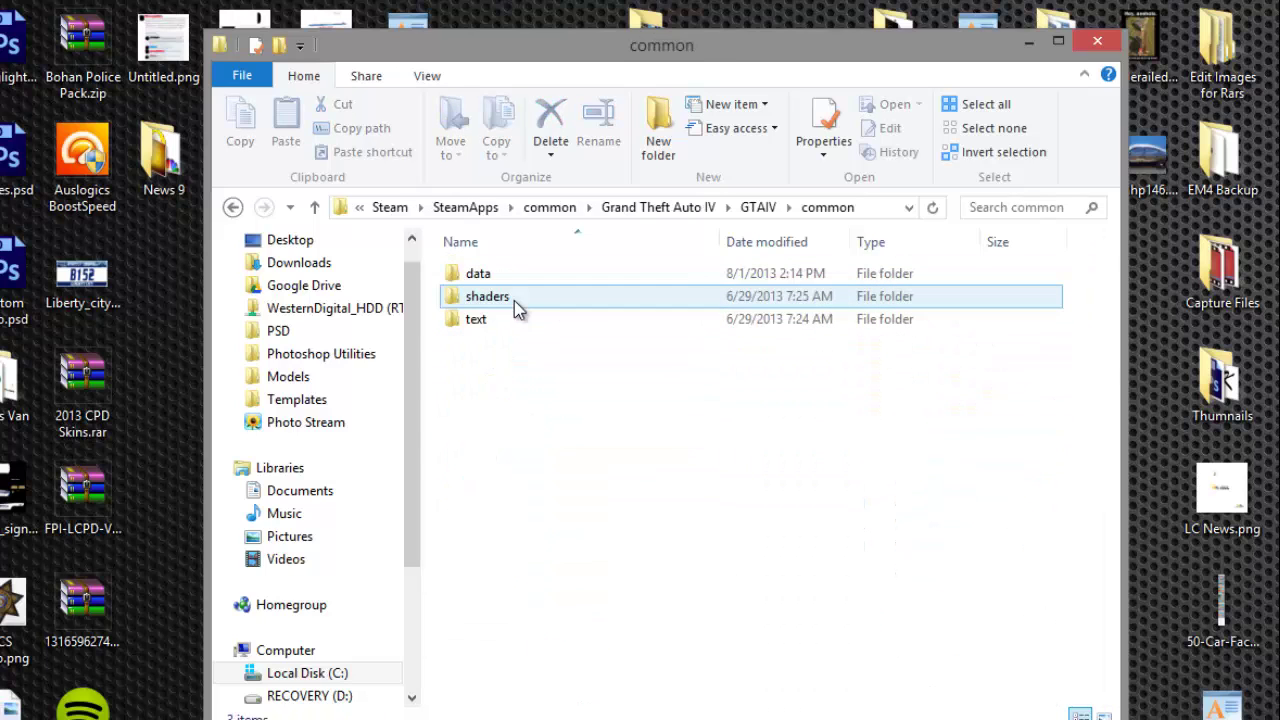
pyautogui.doubleClick(503, 277)
pyautogui.scroll(-20, 525, 470)
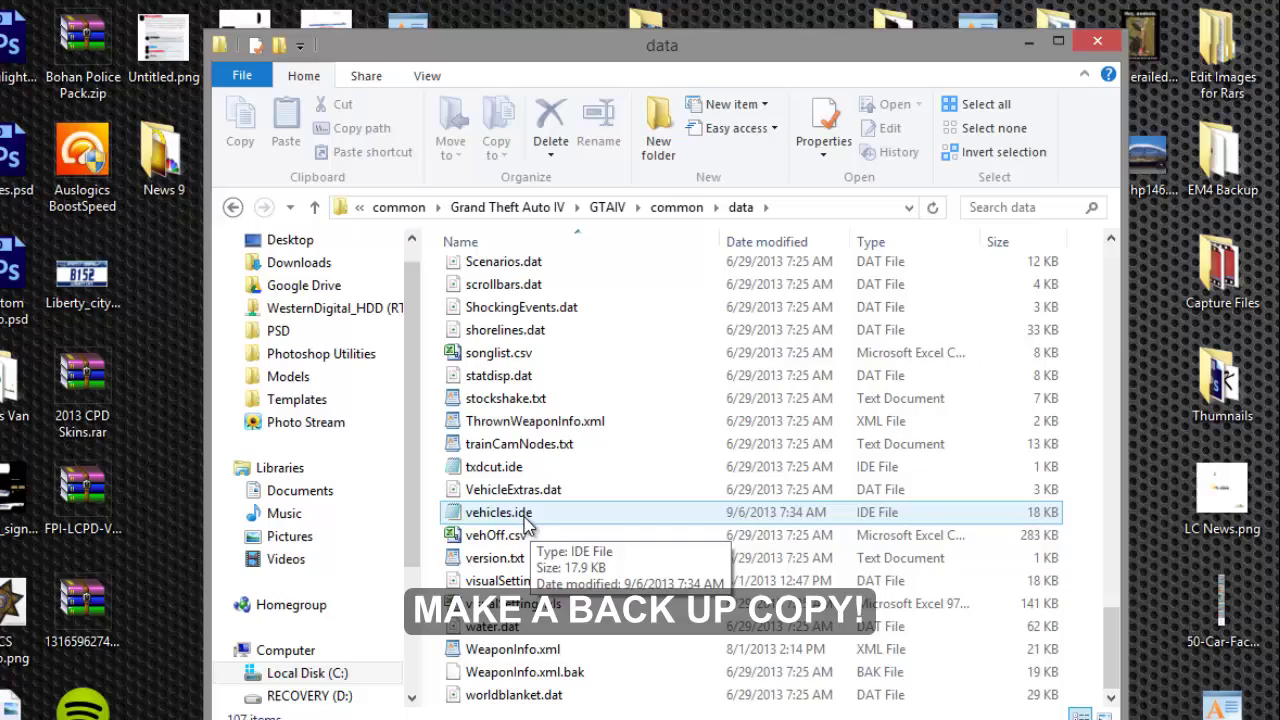
# Open vehicles.ide in Notepad, maximize it, and scroll down to the police entries
pyautogui.doubleClick(526, 522)
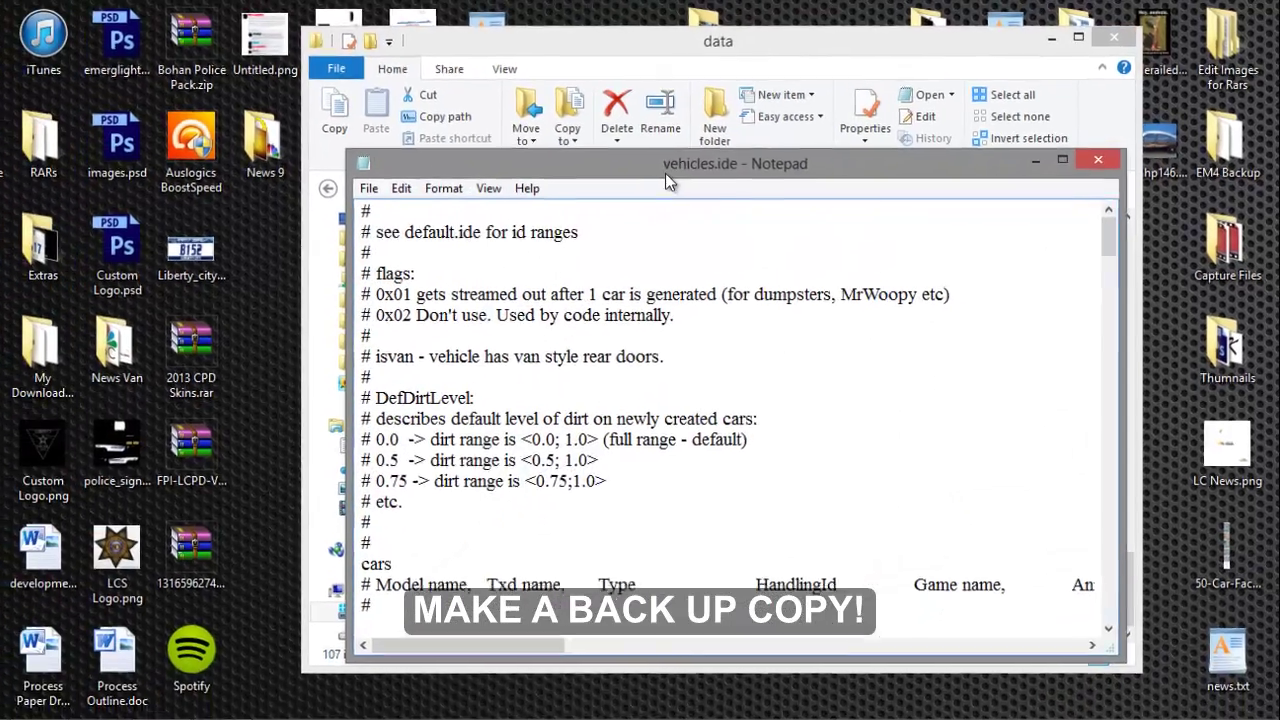
pyautogui.doubleClick(665, 166)
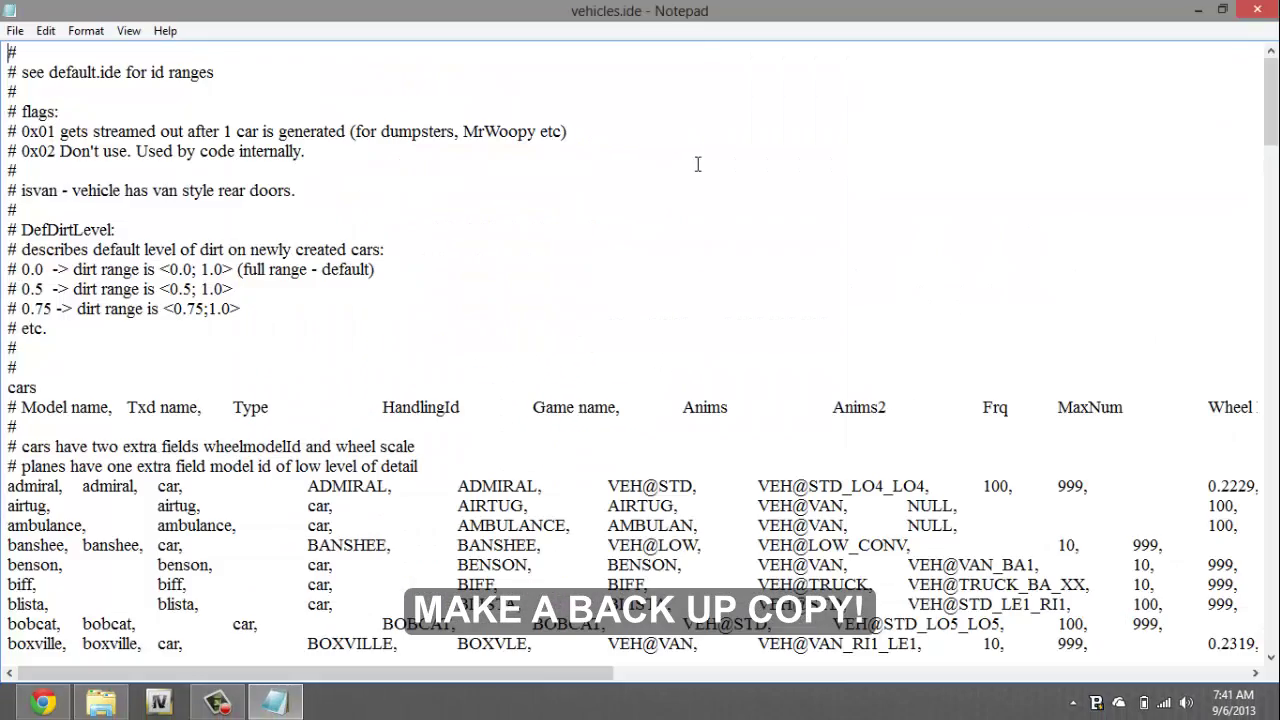
pyautogui.scroll(-5, 412, 348)
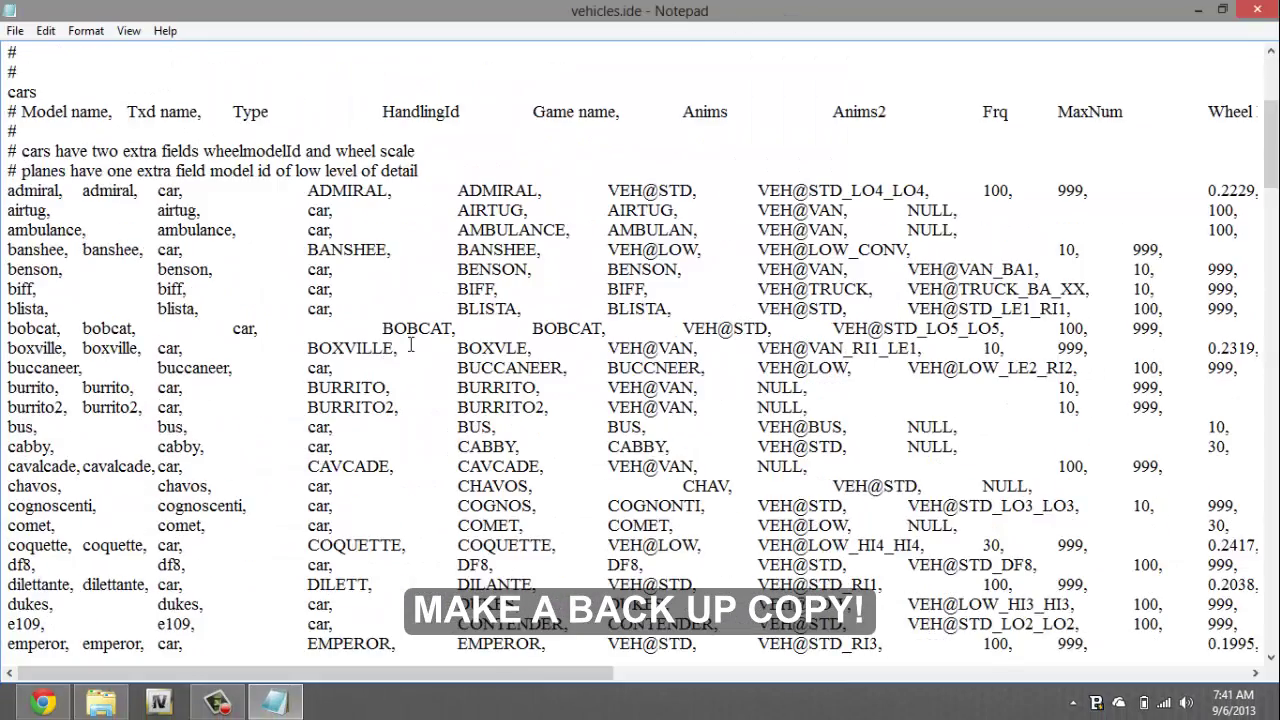
pyautogui.scroll(-12, 410, 346)
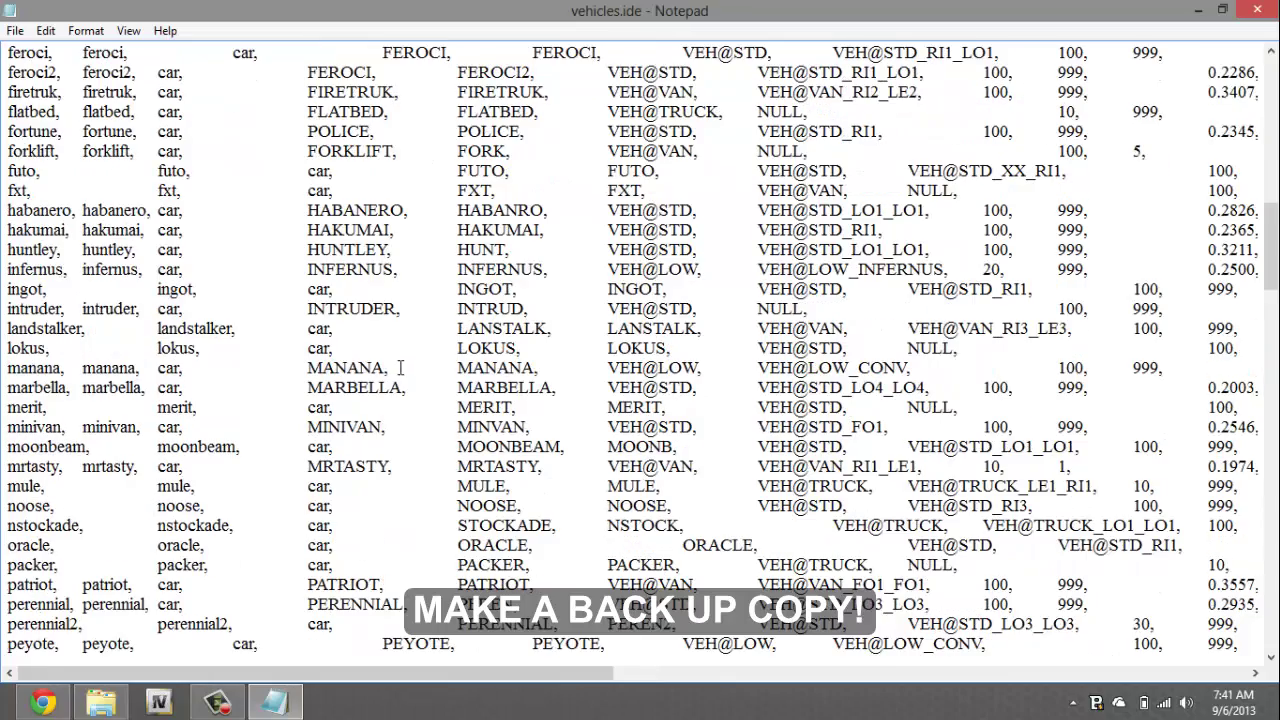
pyautogui.scroll(-7, 400, 368)
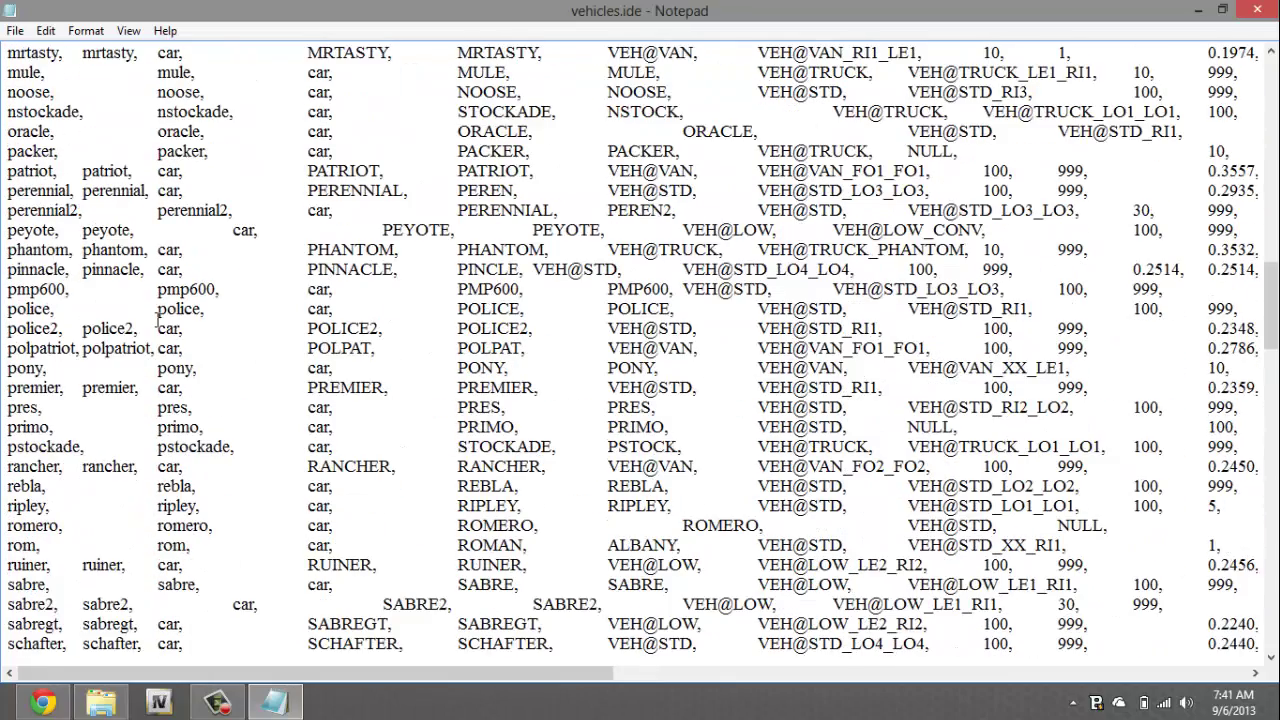
# Compare the police and police2 lines by selecting their model names and values
pyautogui.moveTo(15, 310); pyautogui.dragTo(193, 330)
pyautogui.click(193, 330)
pyautogui.moveTo(158, 330); pyautogui.dragTo(1212, 334)
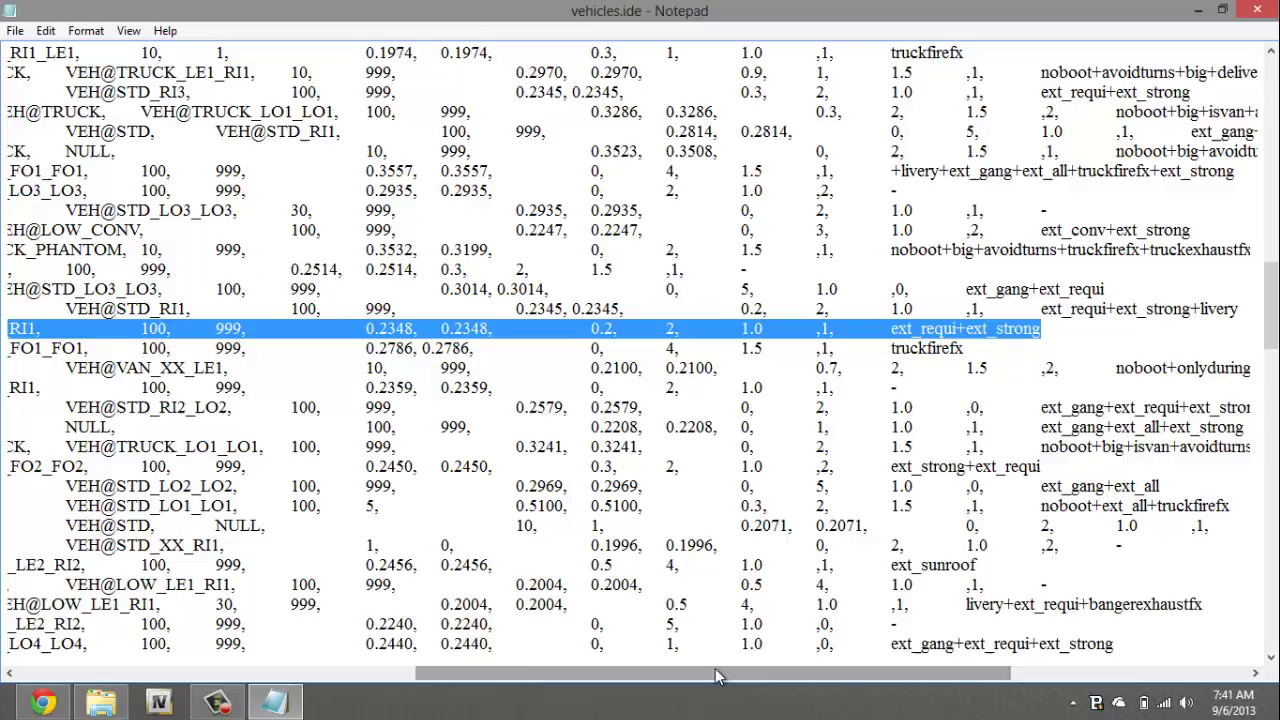
pyautogui.moveTo(716, 676); pyautogui.dragTo(300, 676)
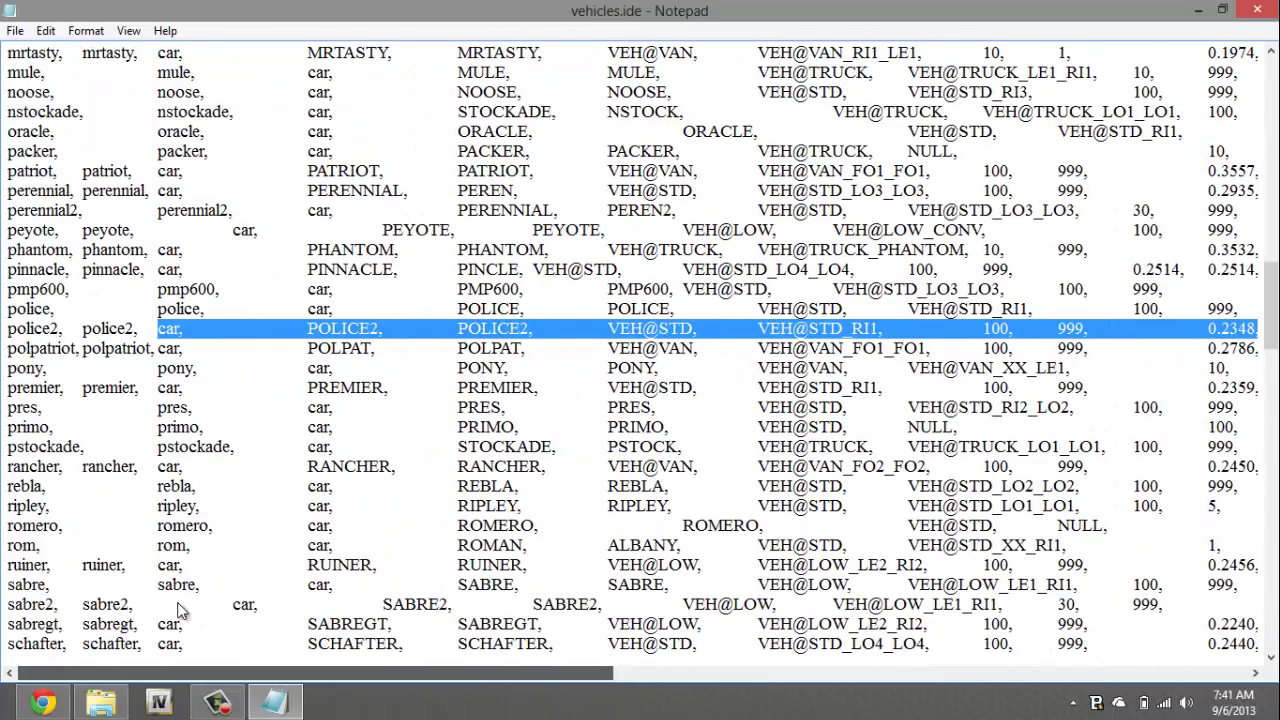
pyautogui.click(308, 317)
pyautogui.moveTo(206, 310); pyautogui.dragTo(3, 310)
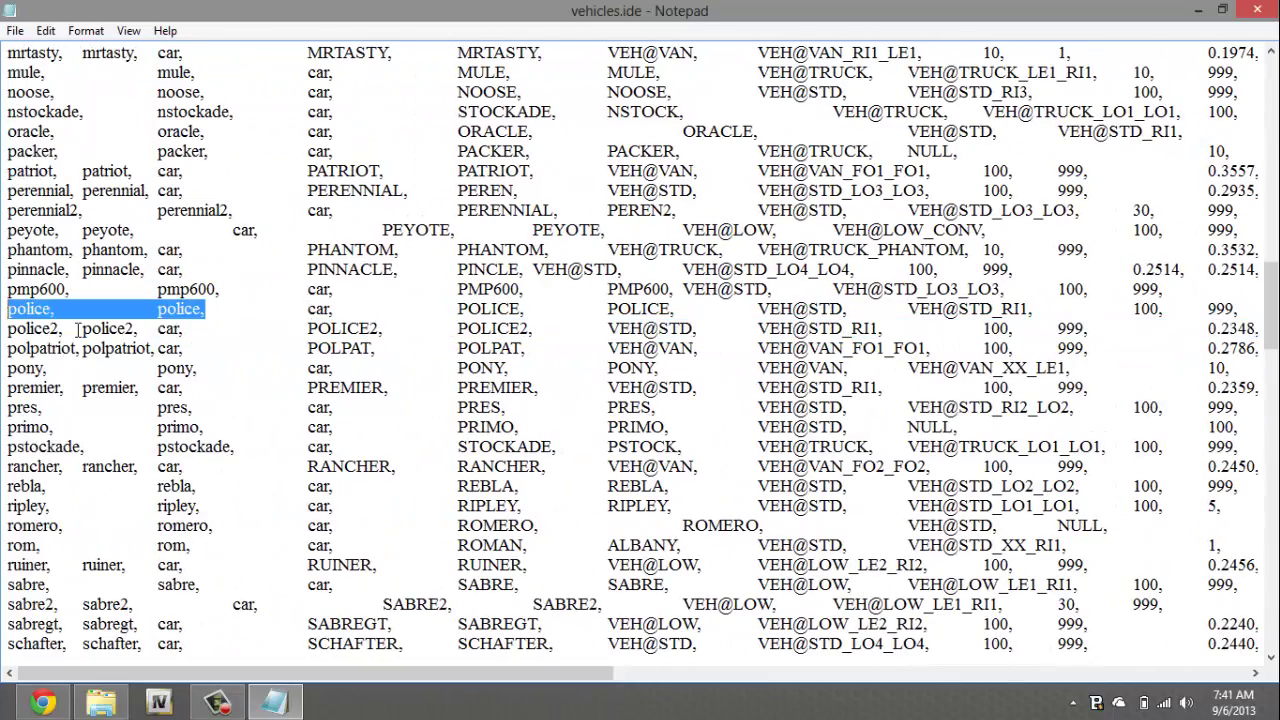
pyautogui.moveTo(140, 332); pyautogui.dragTo(4, 332)
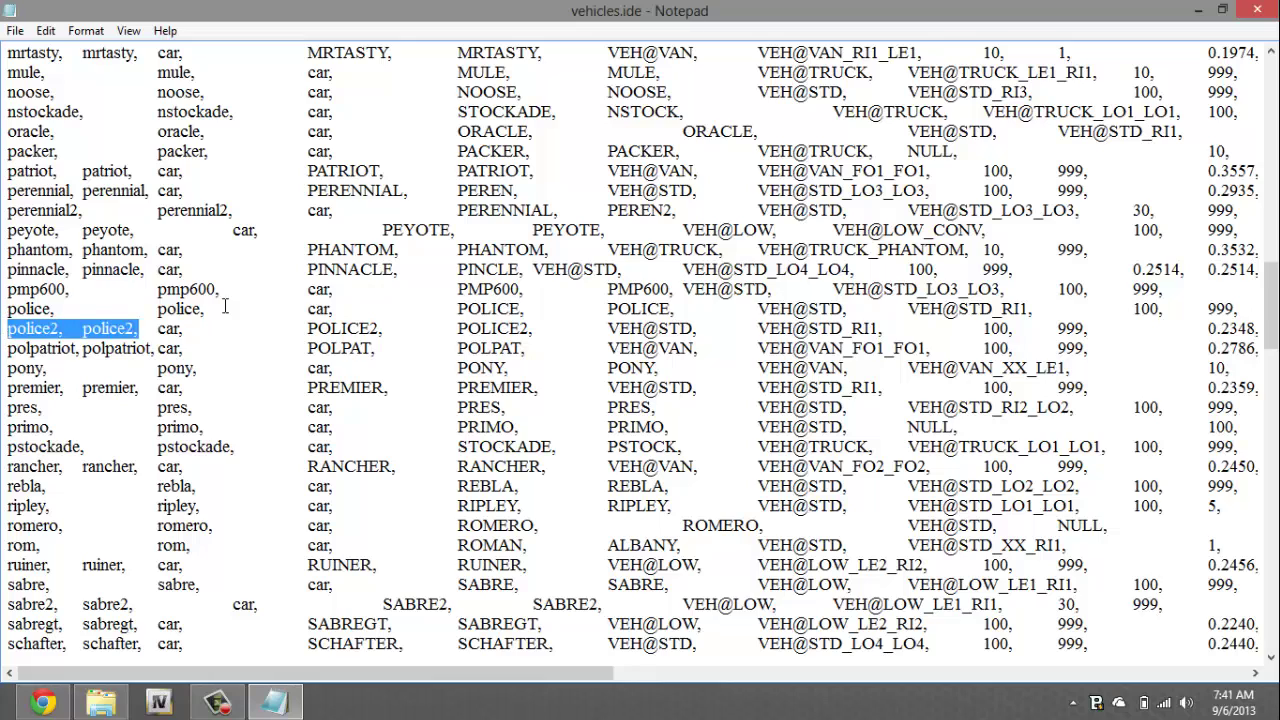
pyautogui.moveTo(225, 306); pyautogui.dragTo(3, 310)
# Select the police row's data from 'car' to the end of the line
pyautogui.click(300, 342)
pyautogui.moveTo(306, 312); pyautogui.dragTo(1260, 313)
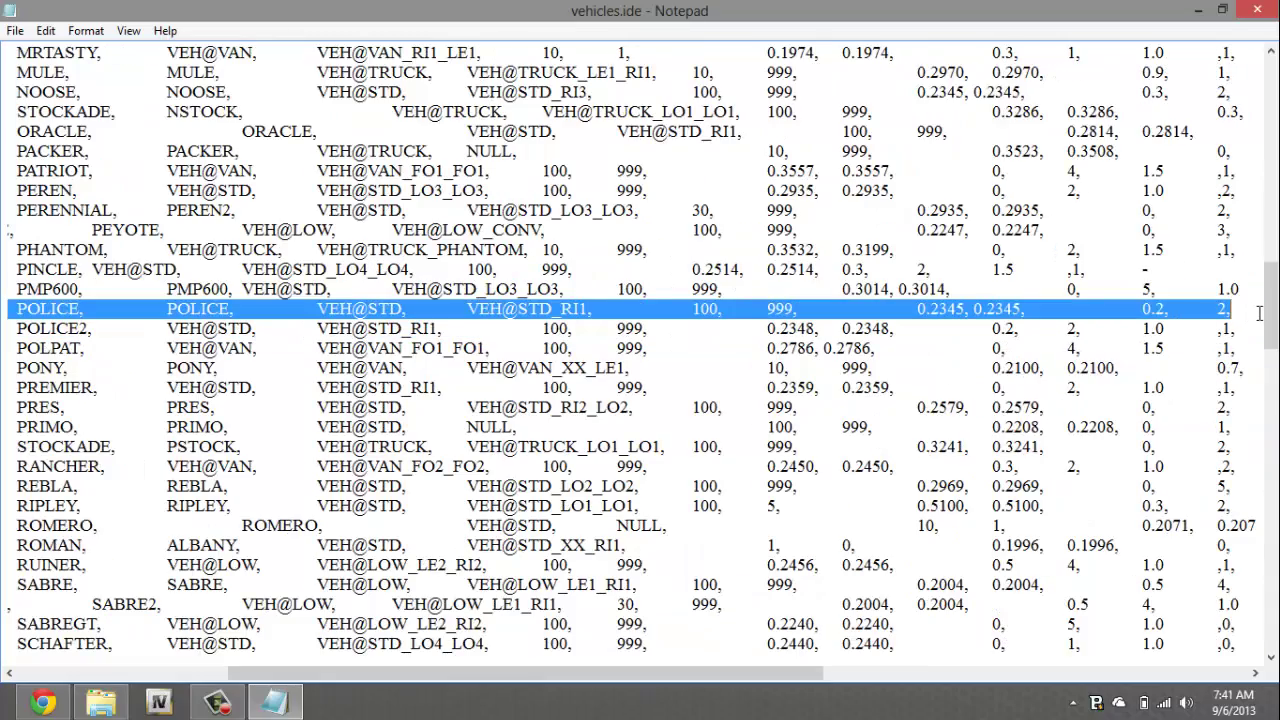
pyautogui.moveTo(525, 674); pyautogui.dragTo(725, 672)
pyautogui.moveTo(785, 622); pyautogui.dragTo(892, 672)
pyautogui.moveTo(874, 308); pyautogui.dragTo(303, 312)
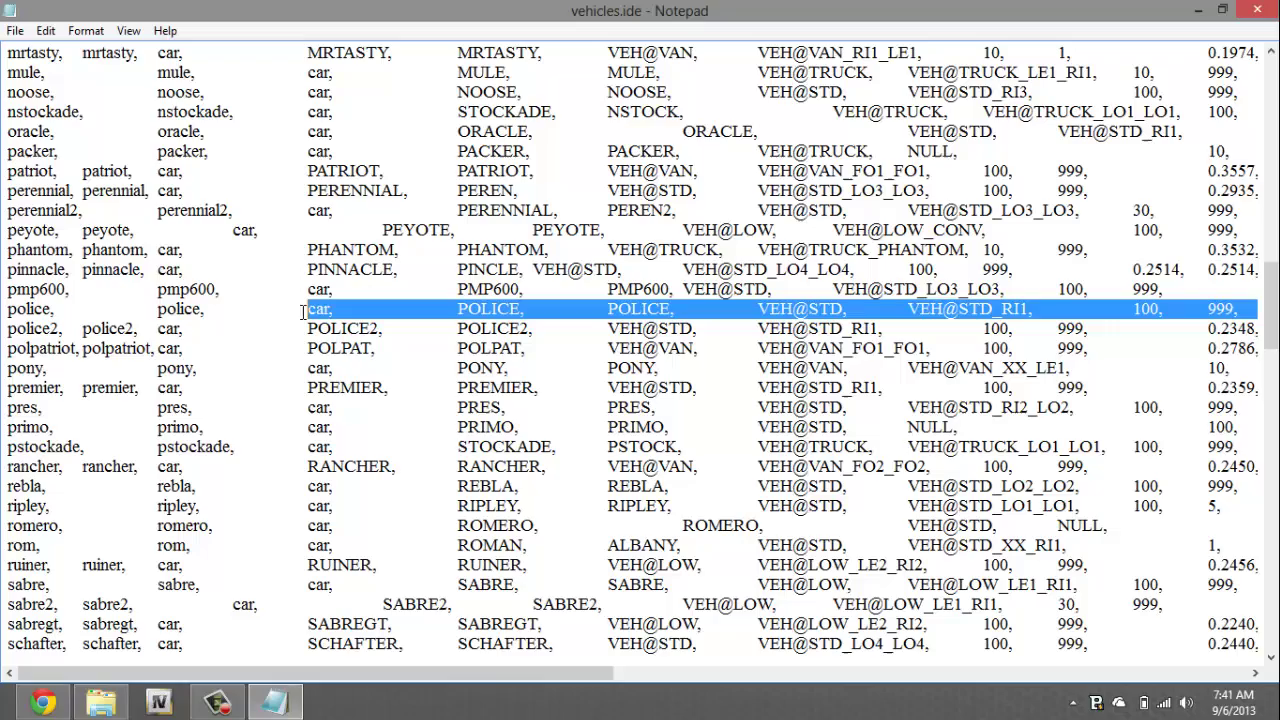
pyautogui.moveTo(522, 673); pyautogui.dragTo(356, 622)
pyautogui.scroll(14, 299, 441)
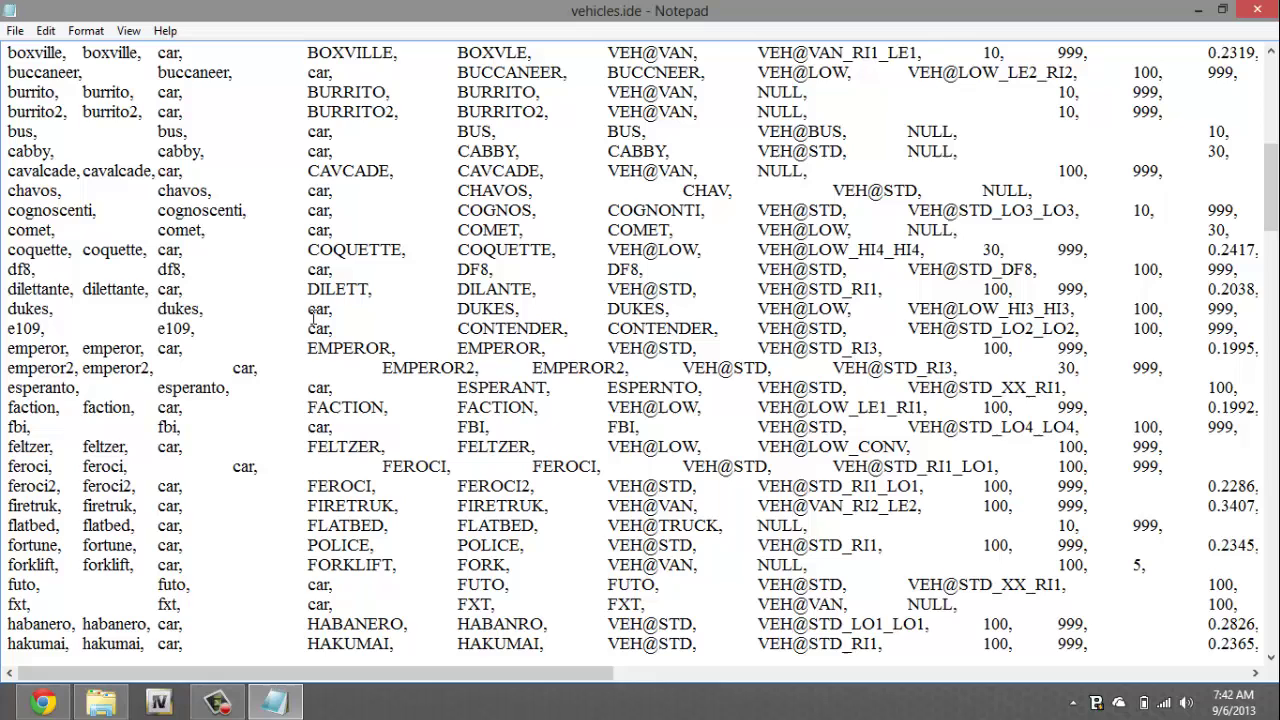
# Replace the dukes line's data after 'dukes, dukes,' with the pasted POLICE values
pyautogui.moveTo(4, 312); pyautogui.dragTo(211, 317)
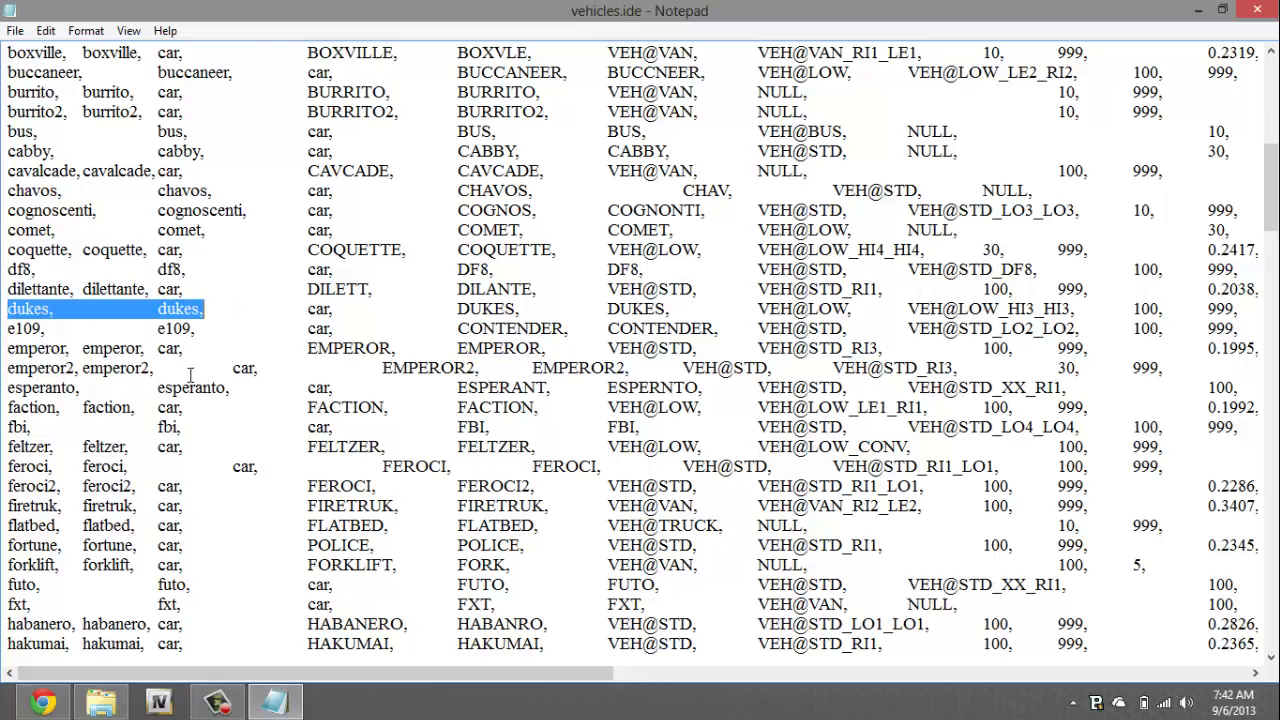
pyautogui.scroll(3, 190, 375)
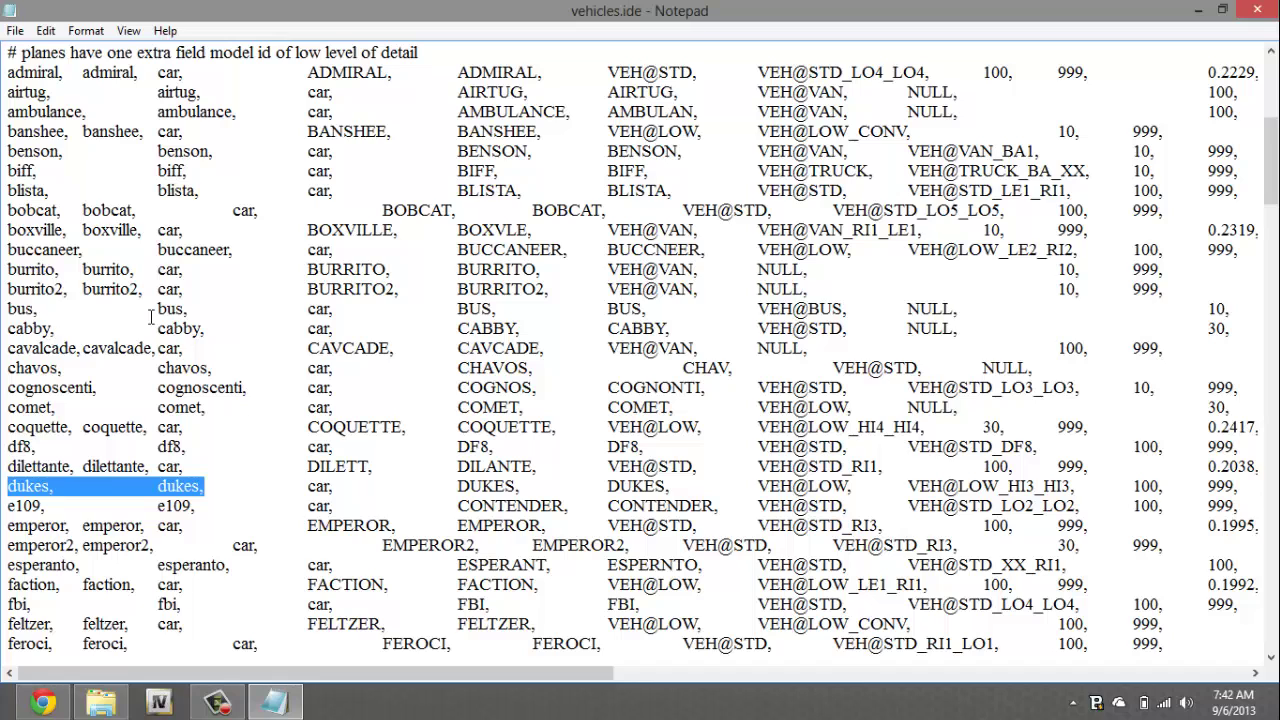
pyautogui.scroll(-3, 298, 386)
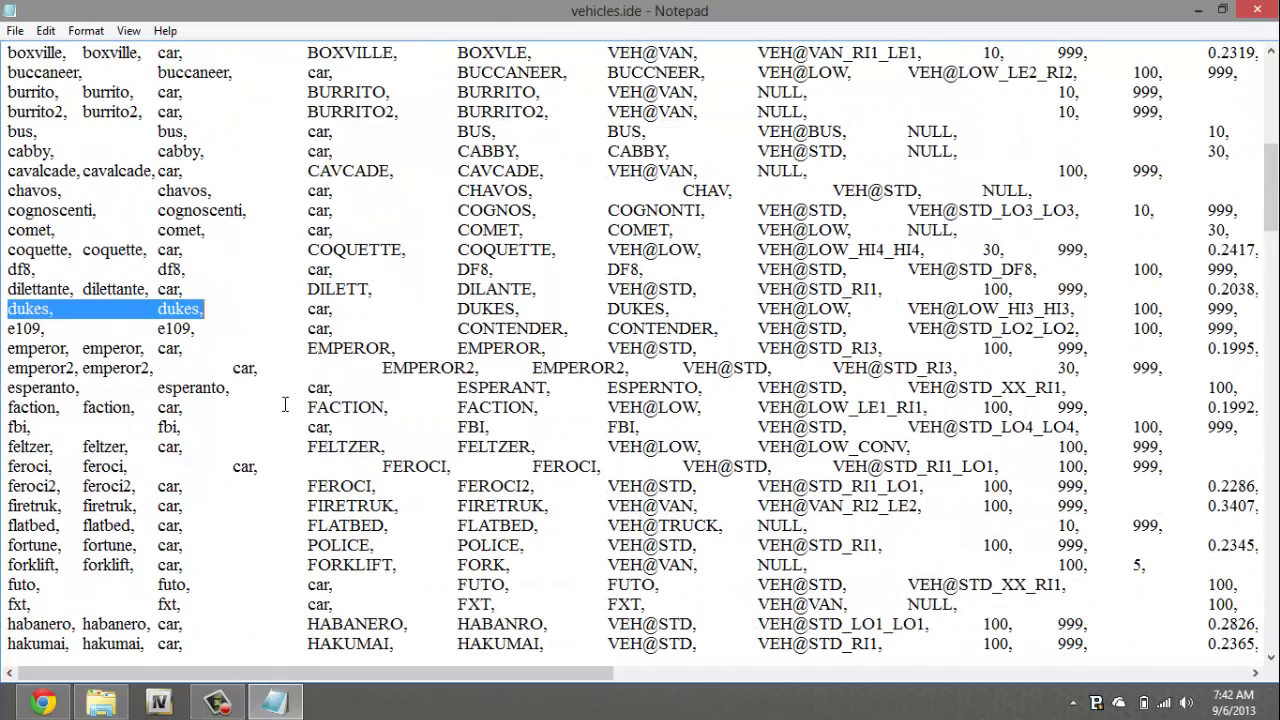
pyautogui.click(215, 309)
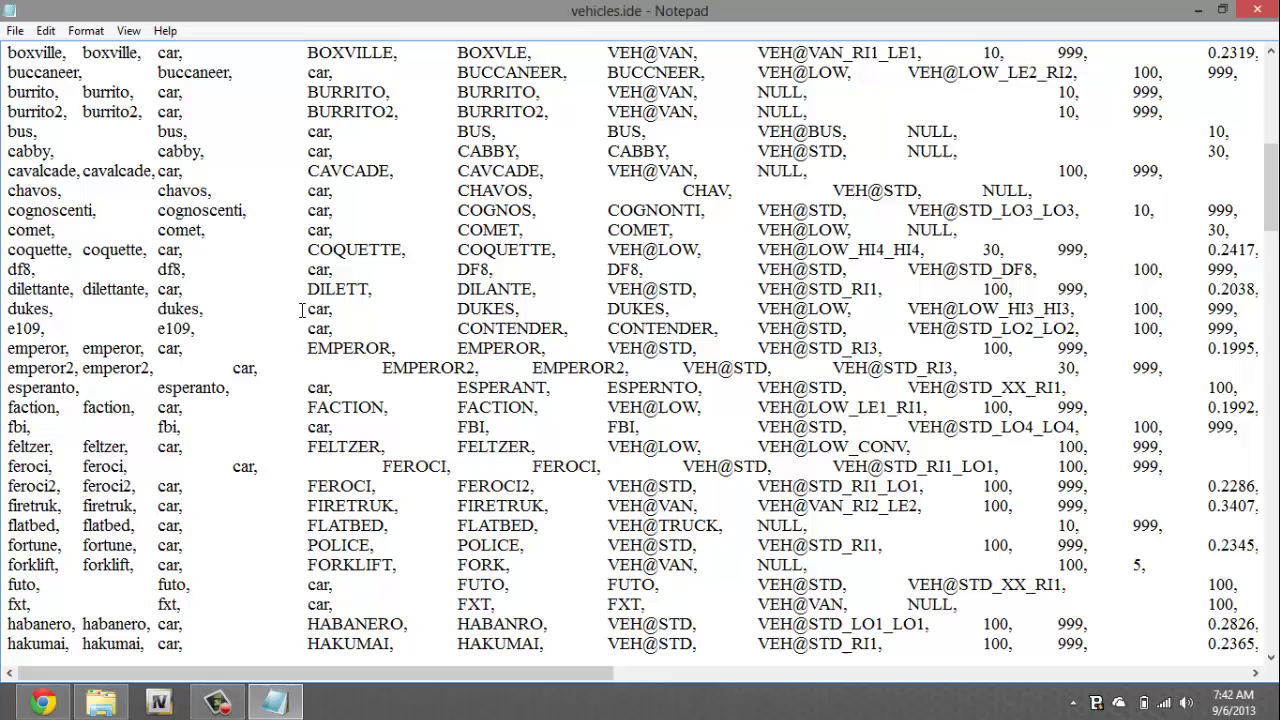
pyautogui.moveTo(307, 309); pyautogui.dragTo(1162, 310)
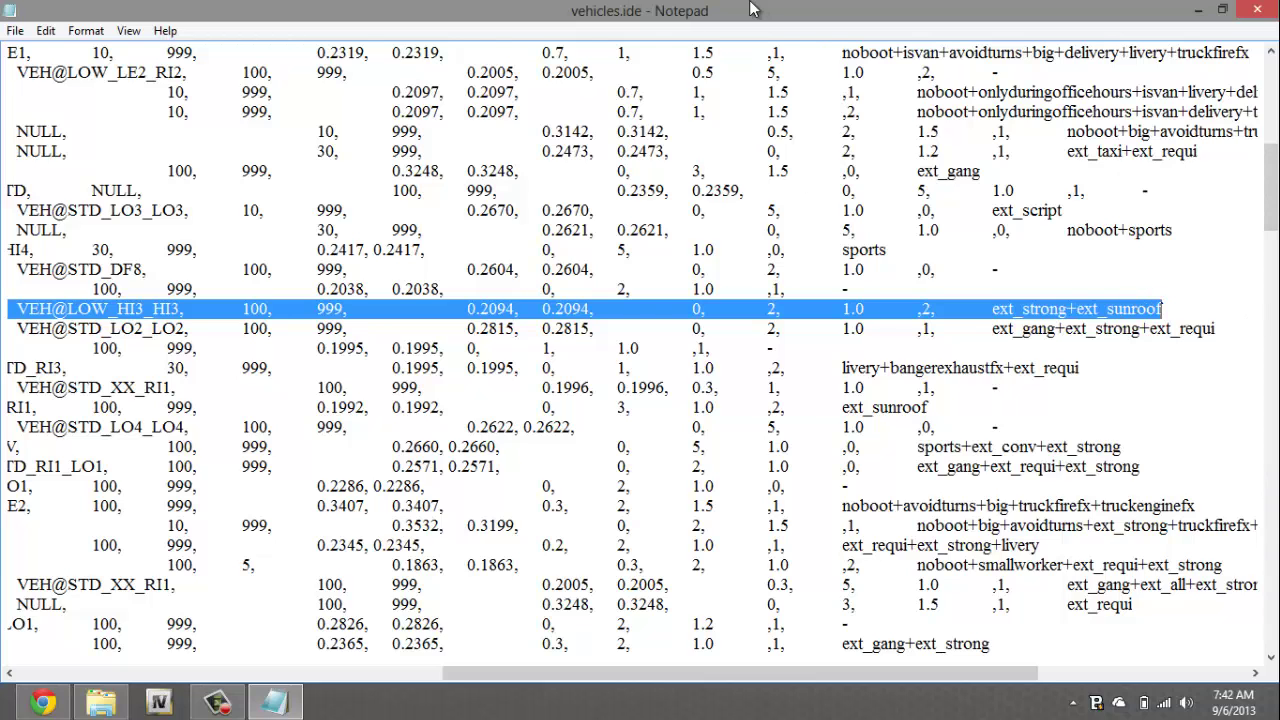
pyautogui.press('Delete')
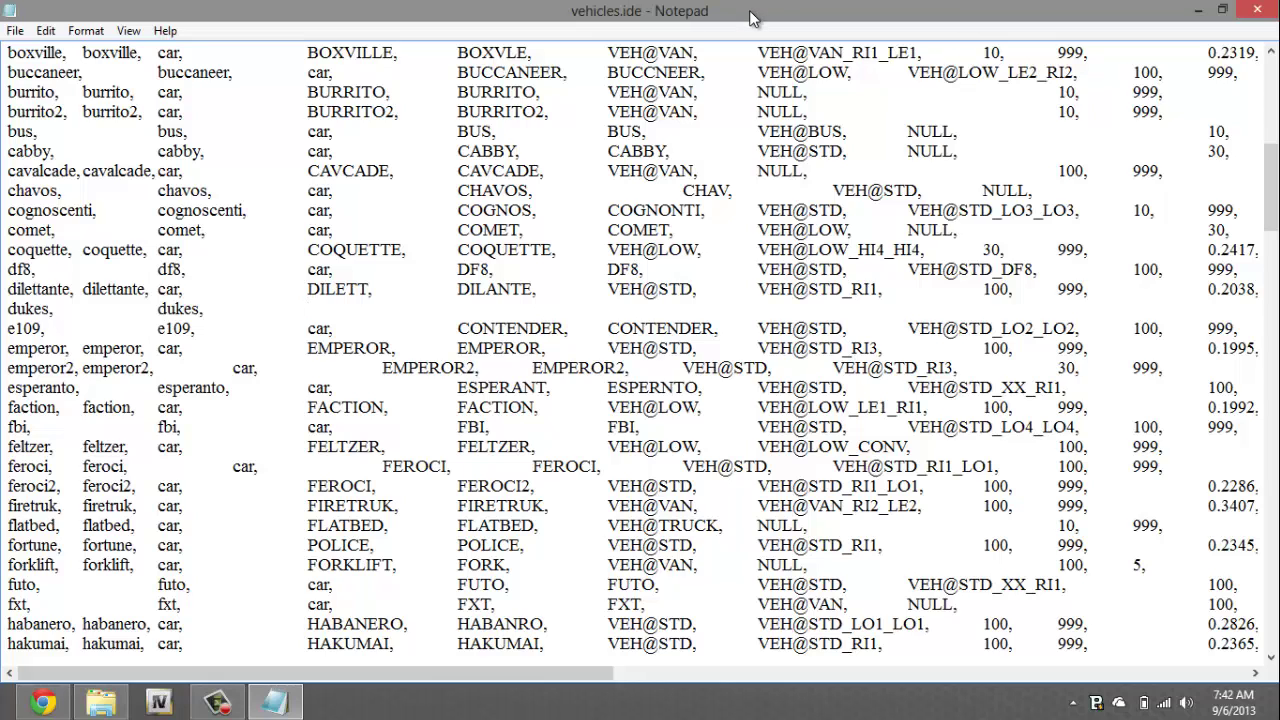
pyautogui.hotkey('ctrl', 'v')
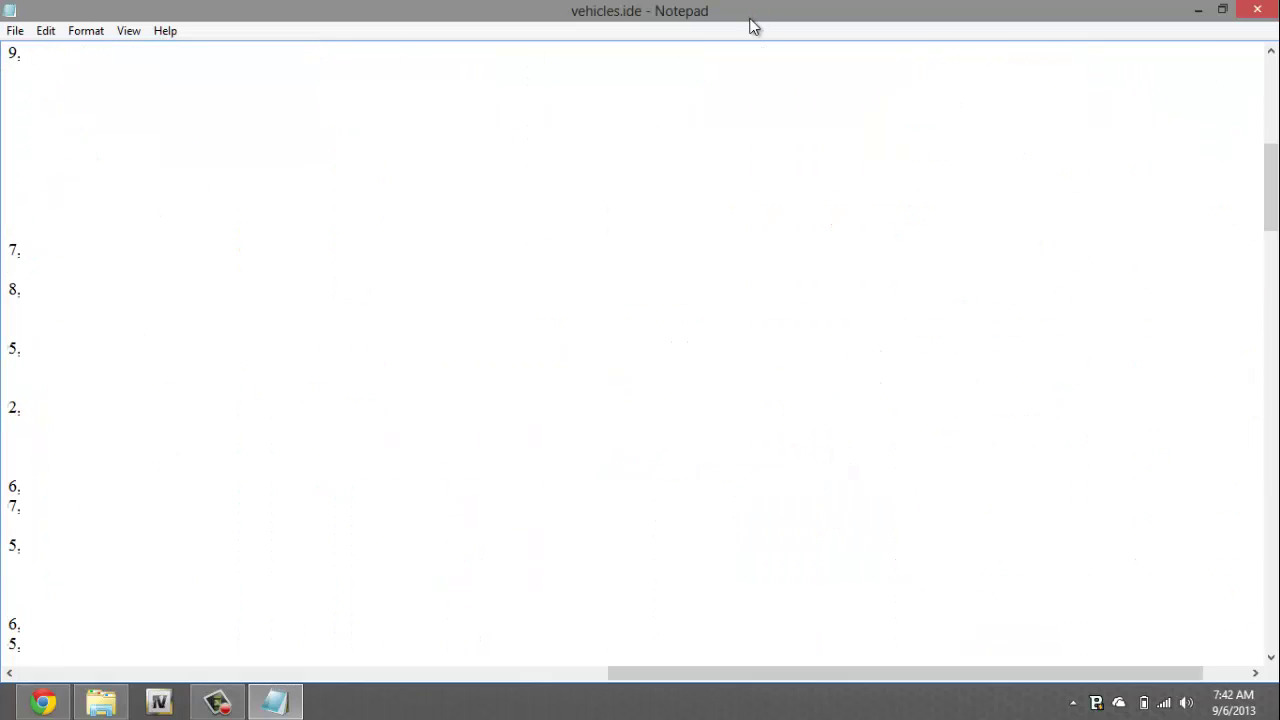
pyautogui.moveTo(860, 673); pyautogui.dragTo(279, 617)
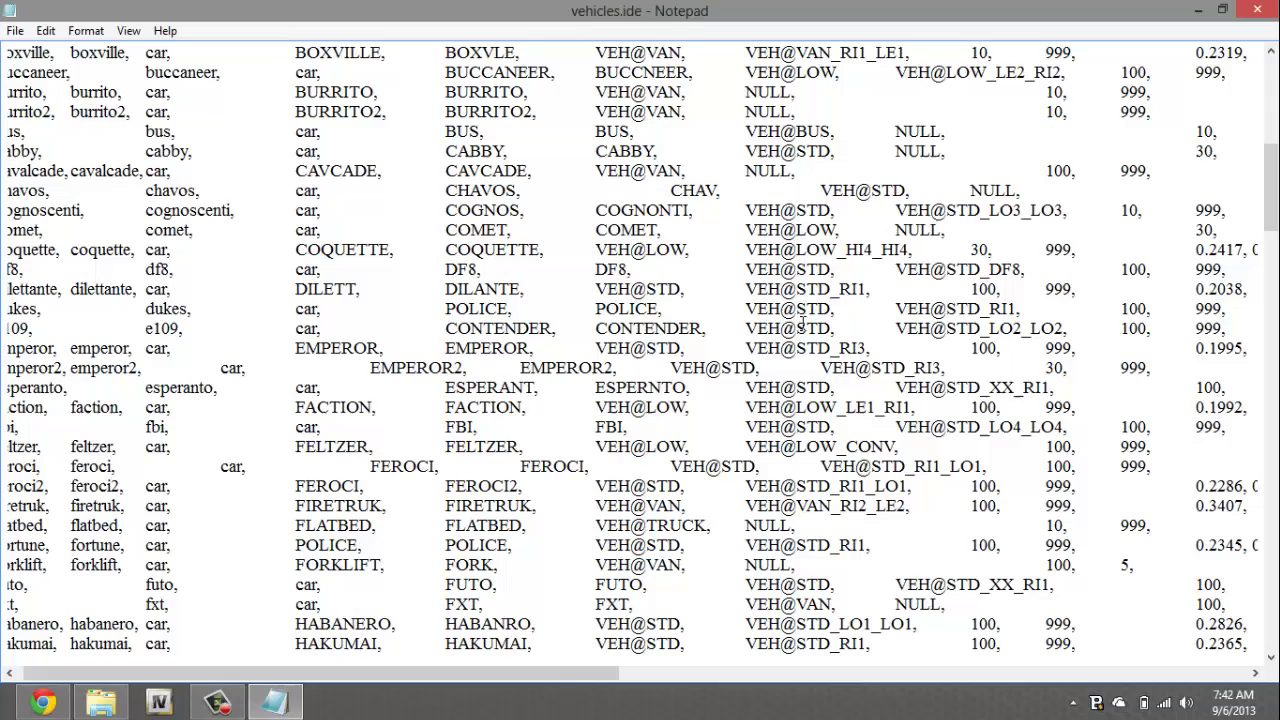
# Save vehicles.ide and close Notepad
pyautogui.click(15, 30)
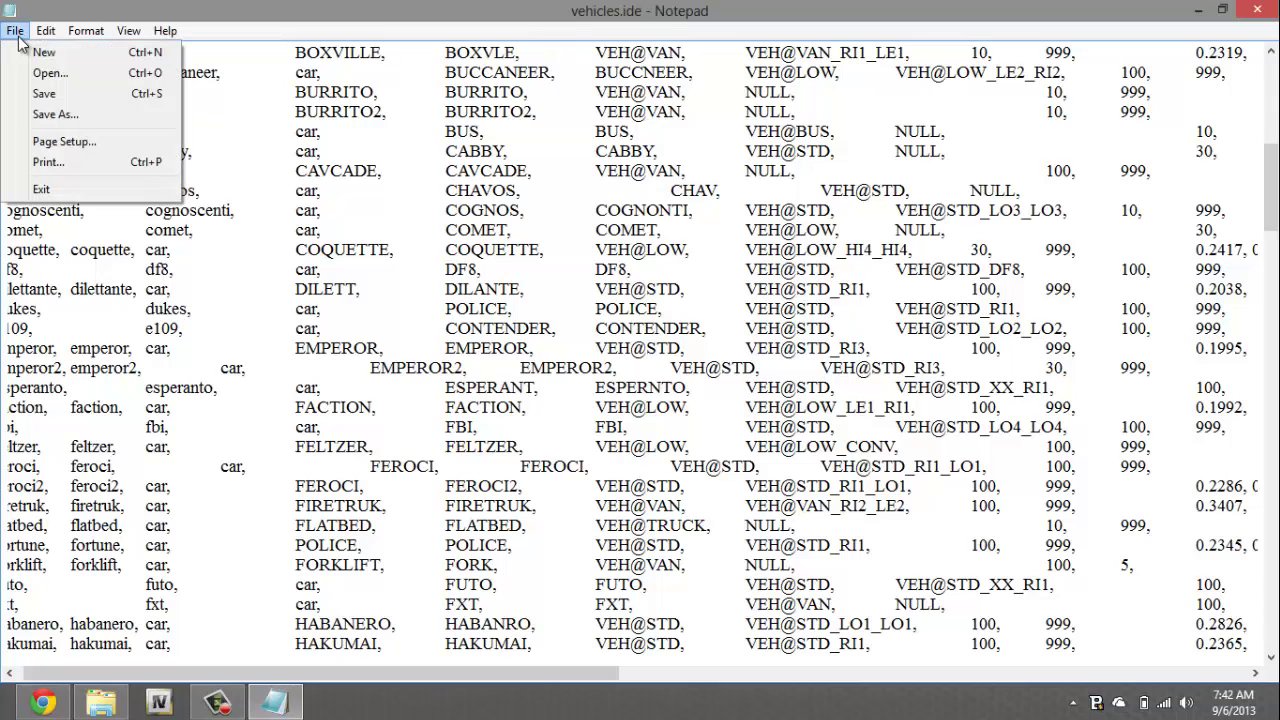
pyautogui.click(37, 93)
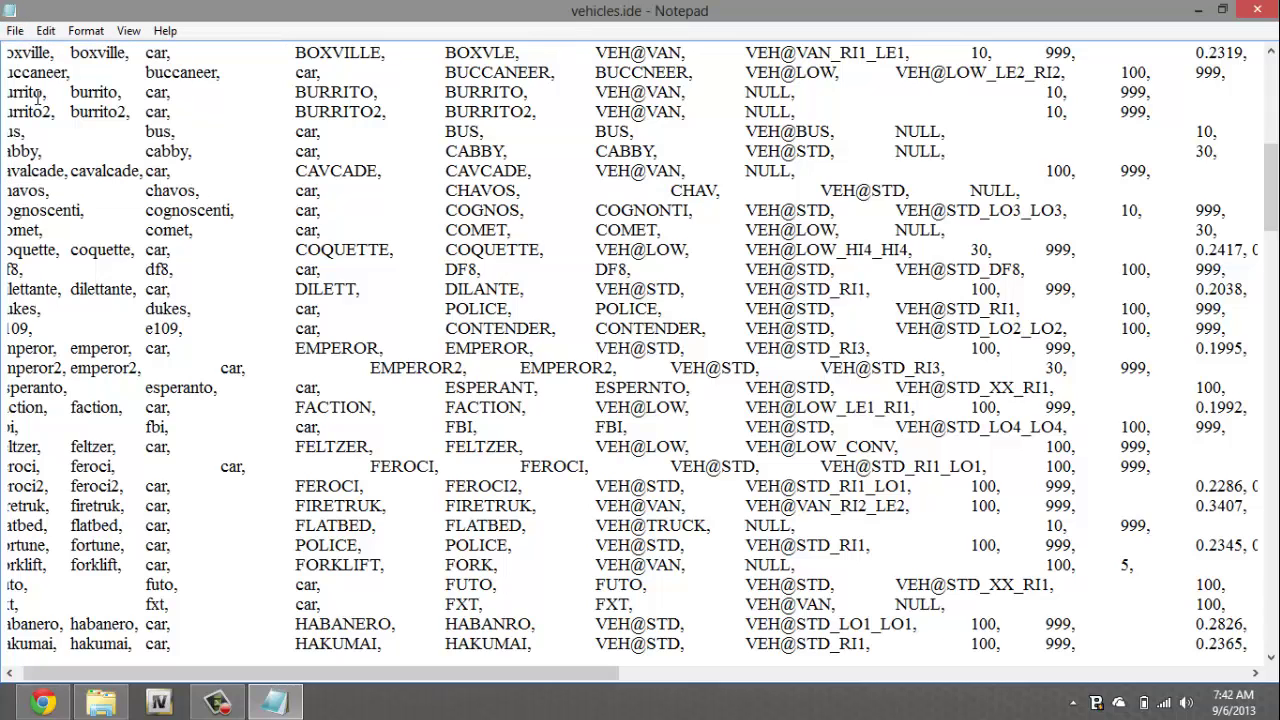
pyautogui.click(1257, 12)
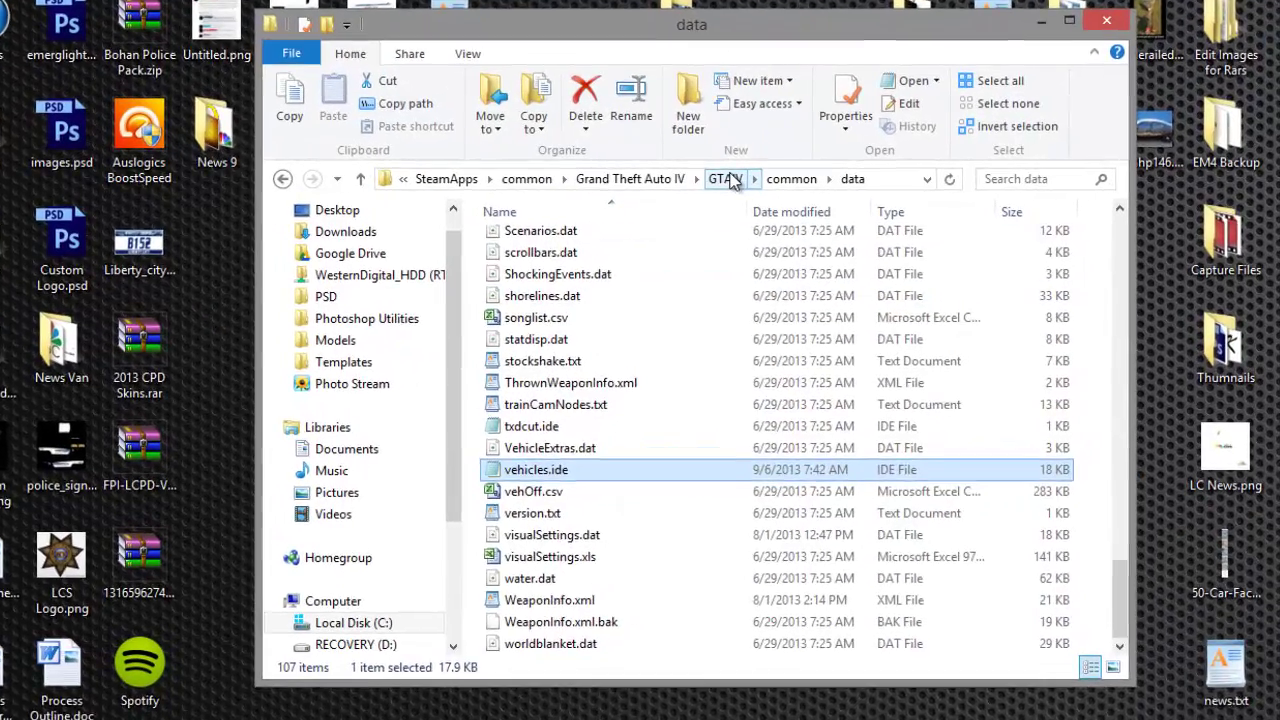
# Go up to the GTAIV folder and open ELS.ini in Notepad
pyautogui.click(779, 179)
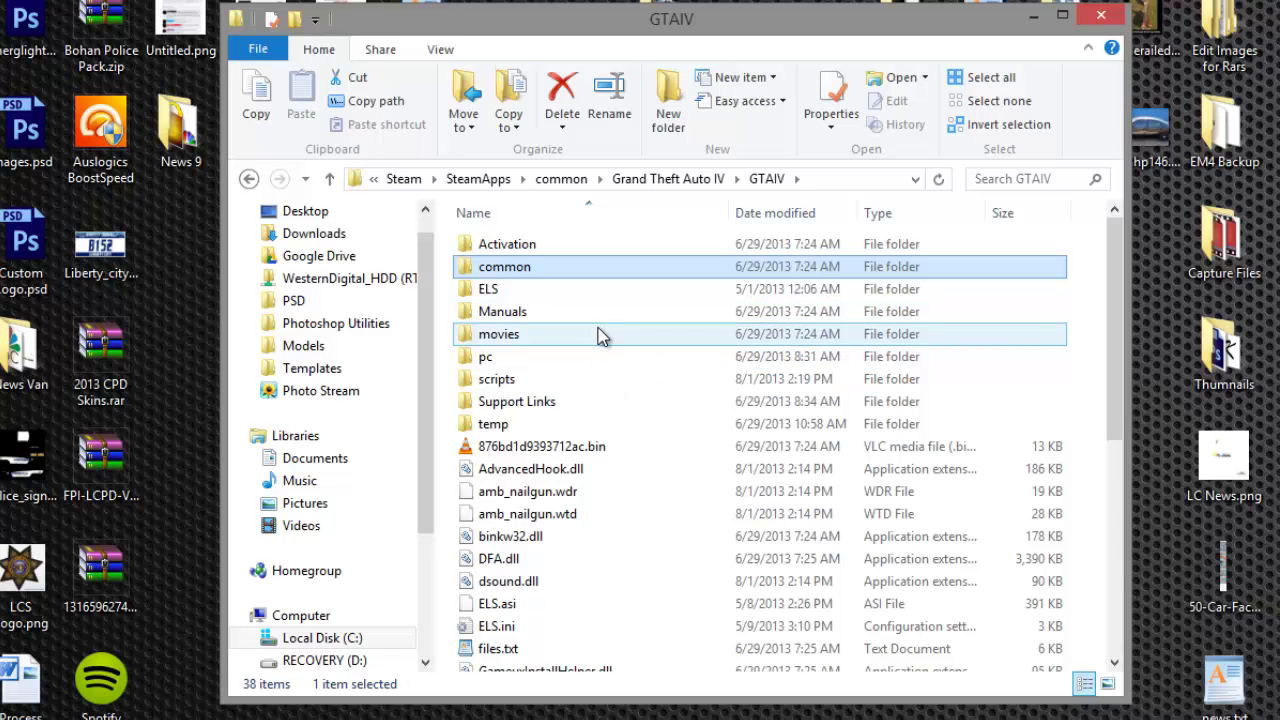
pyautogui.scroll(-6, 605, 350)
pyautogui.scroll(2, 610, 385)
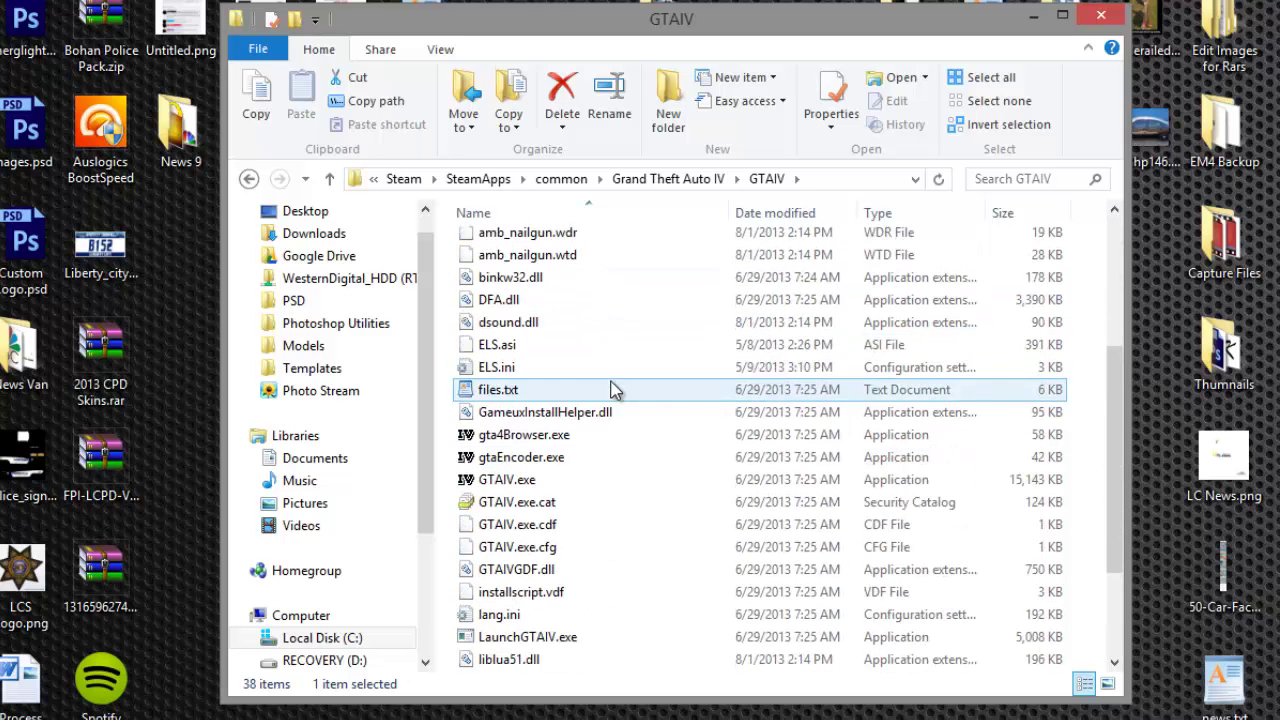
pyautogui.click(599, 367)
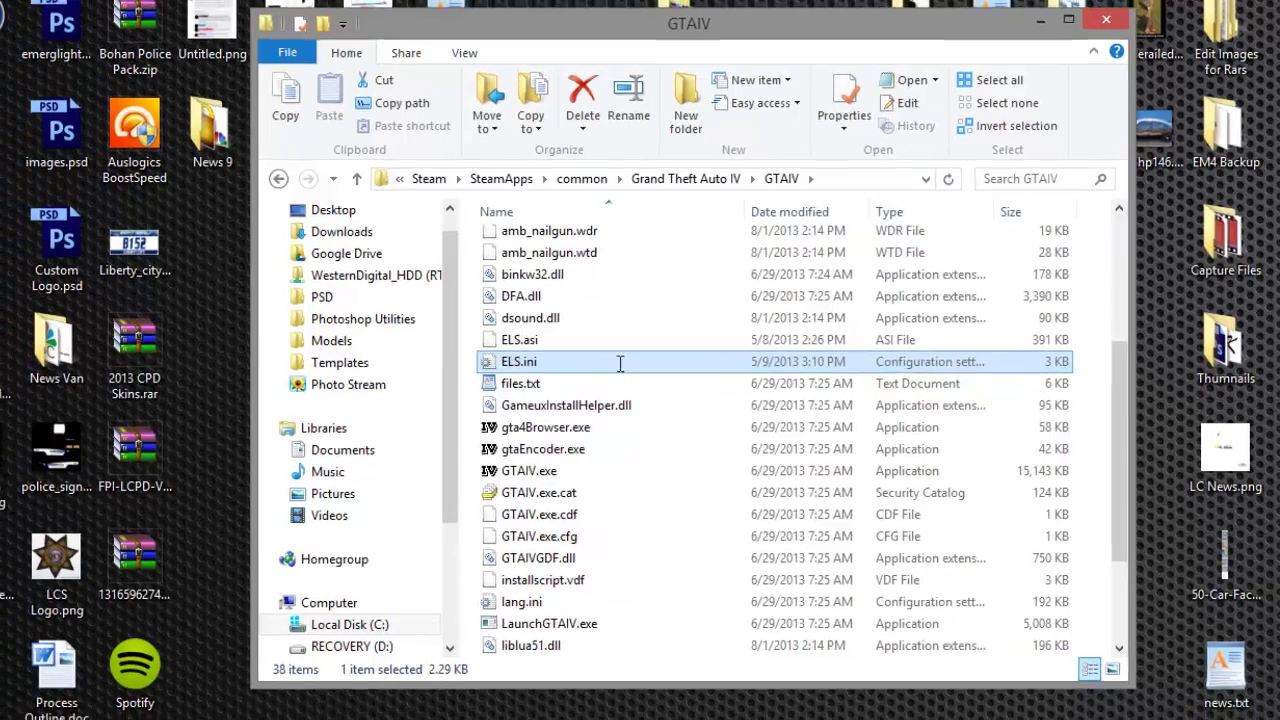
pyautogui.doubleClick(599, 367)
# Below the last PSTOCKADE line, type a [ DUKES ] block with Status = on and File = default_config
pyautogui.doubleClick(717, 166)
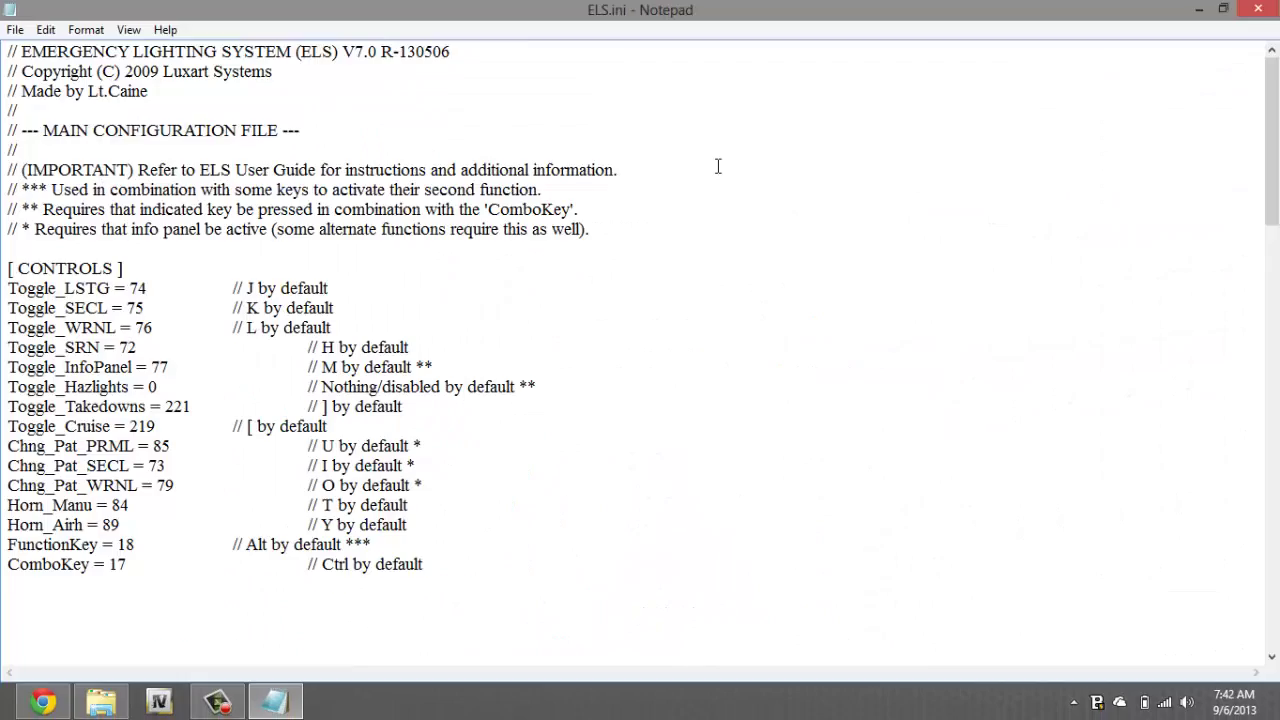
pyautogui.scroll(-20, 650, 250)
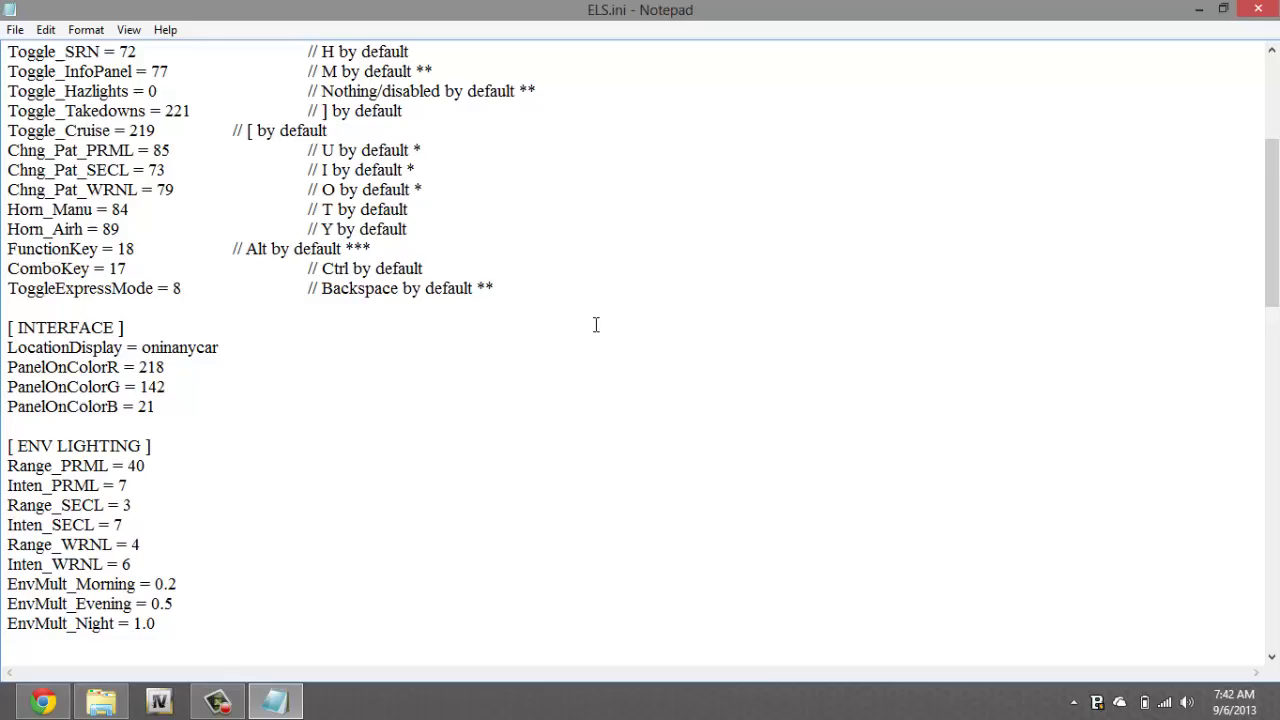
pyautogui.scroll(-1, 798, 221)
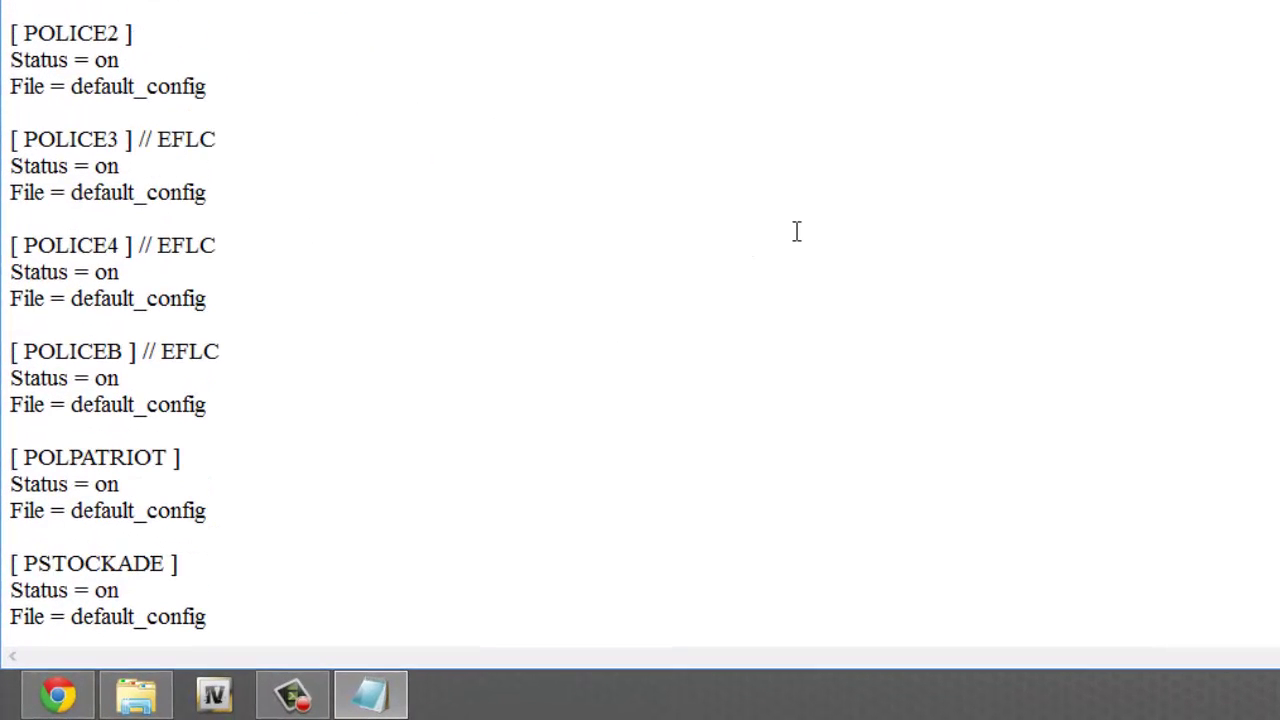
pyautogui.click(261, 640)
pyautogui.press('Return')
pyautogui.press('Return')
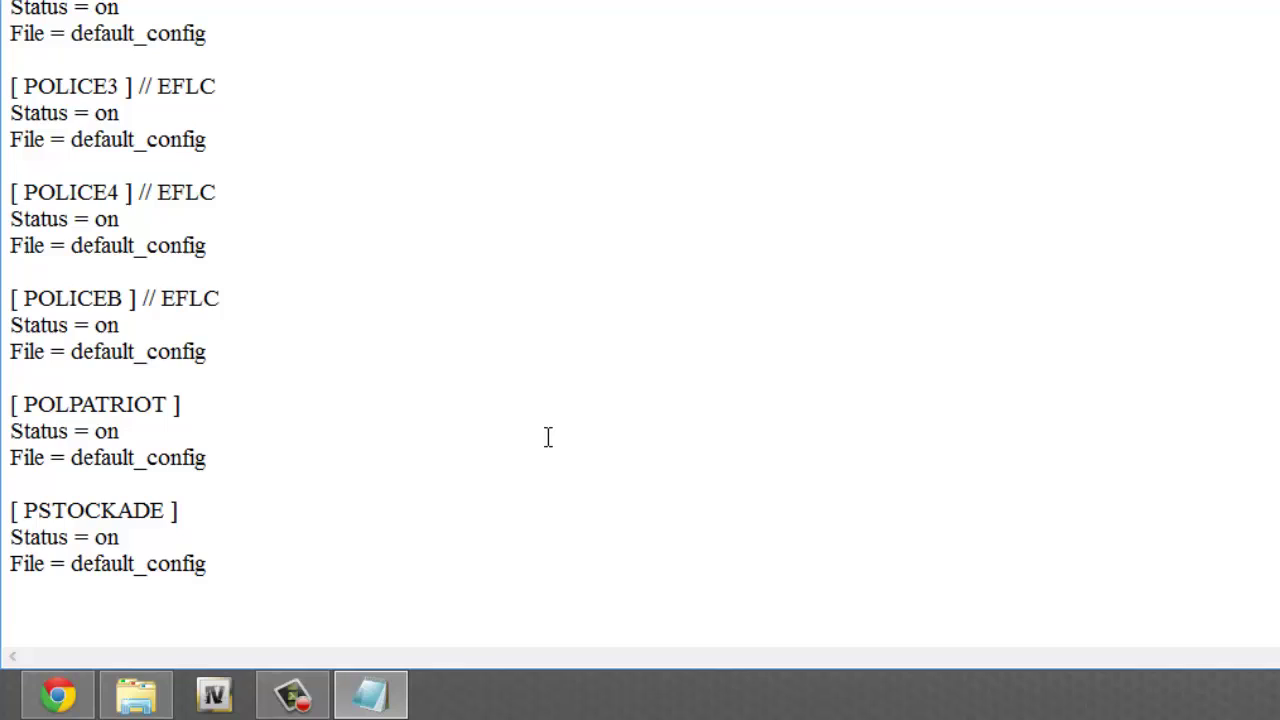
pyautogui.write('[ DUKES ]')
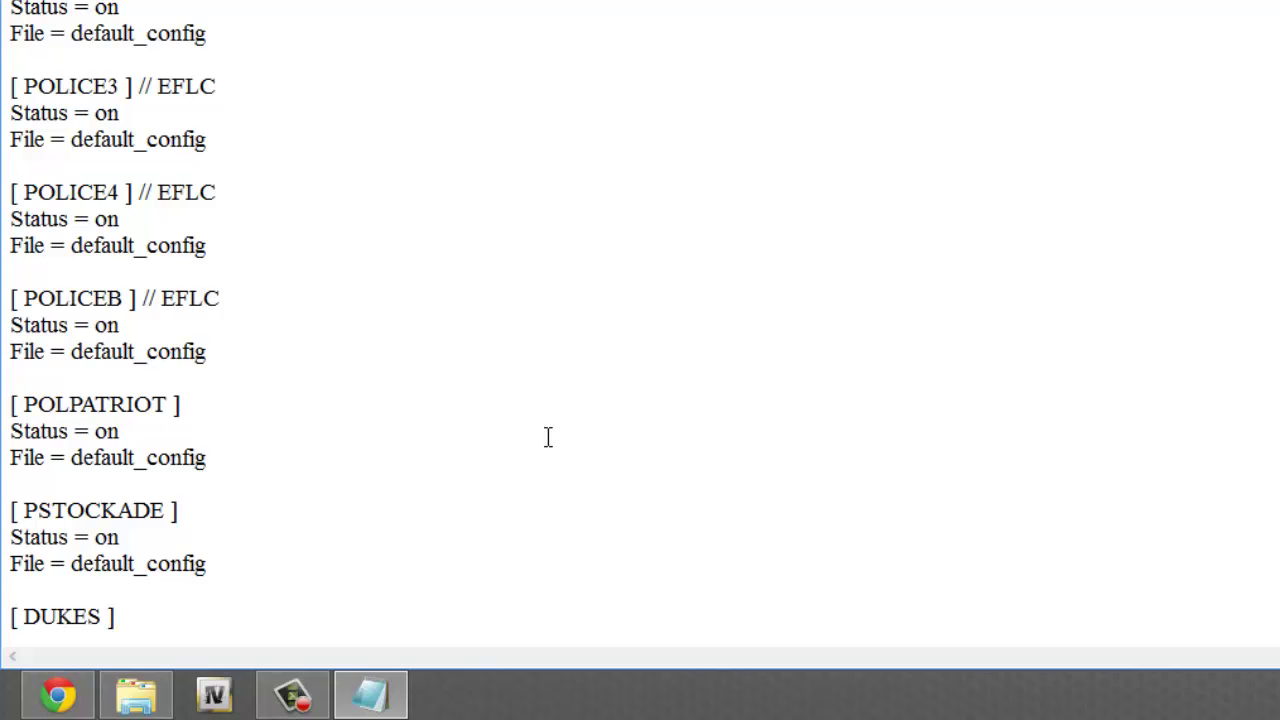
pyautogui.press('Return')
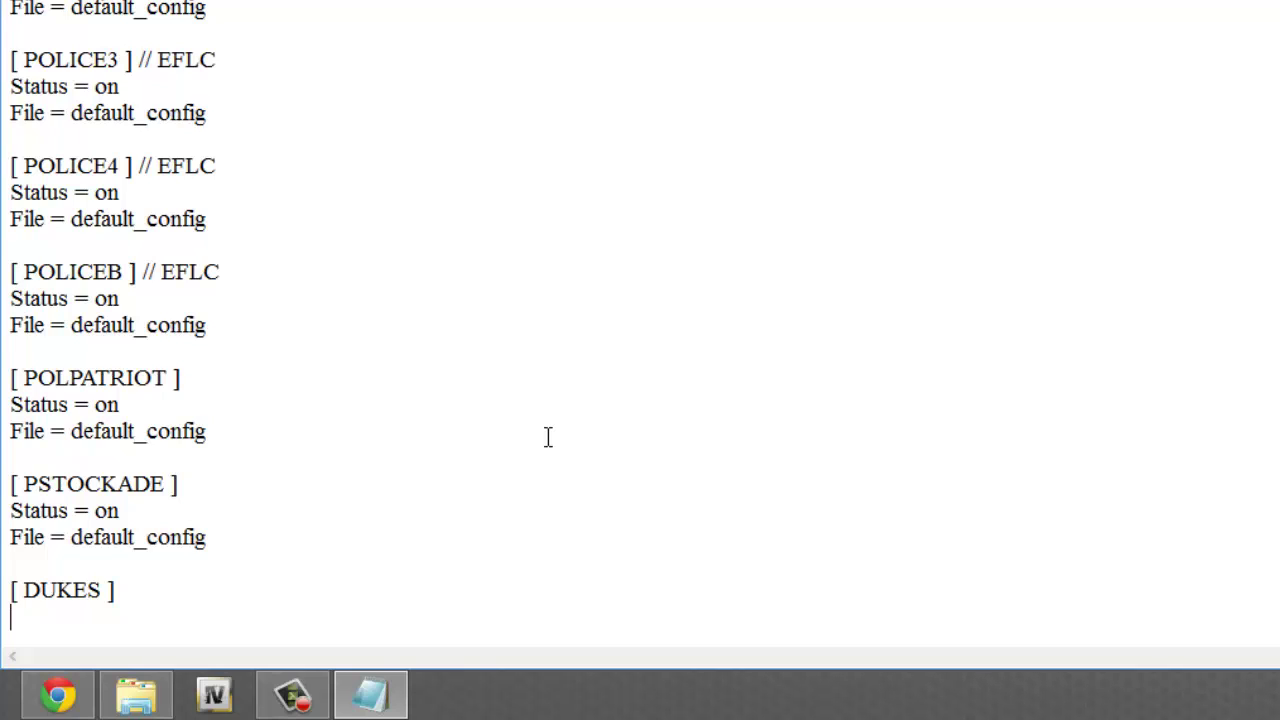
pyautogui.write('Status =')
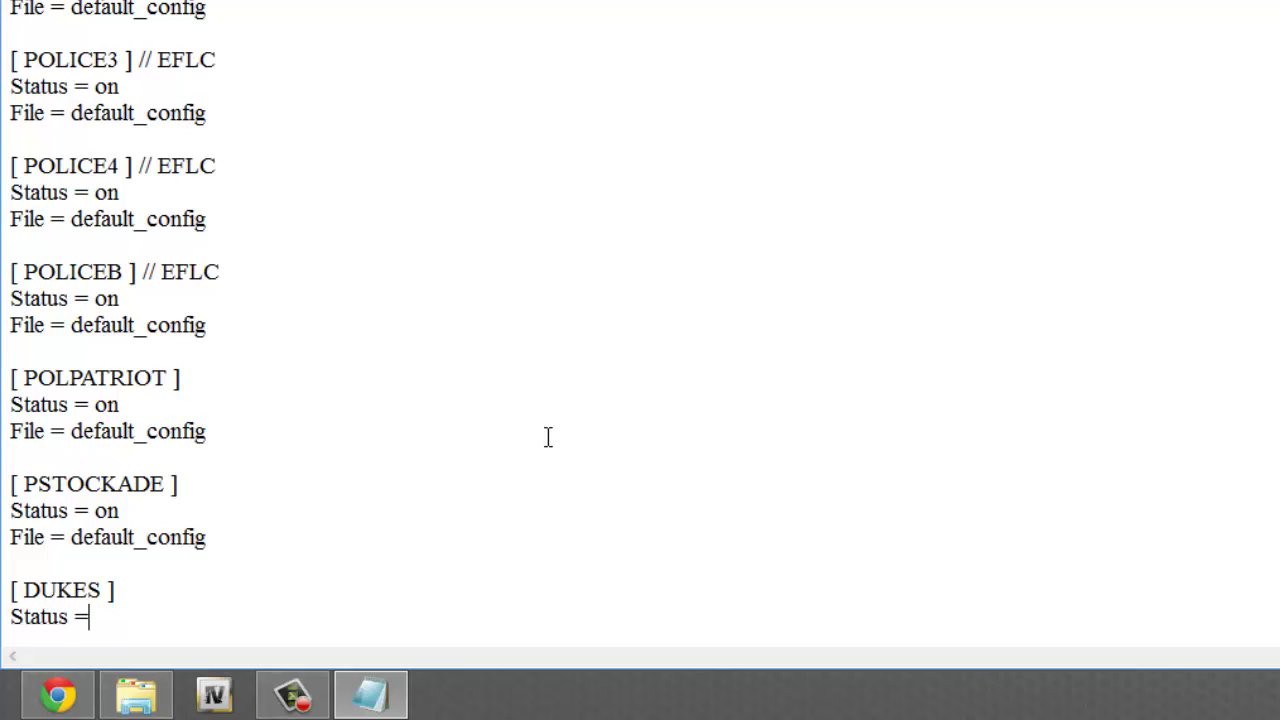
pyautogui.write(' on')
pyautogui.press('Return')
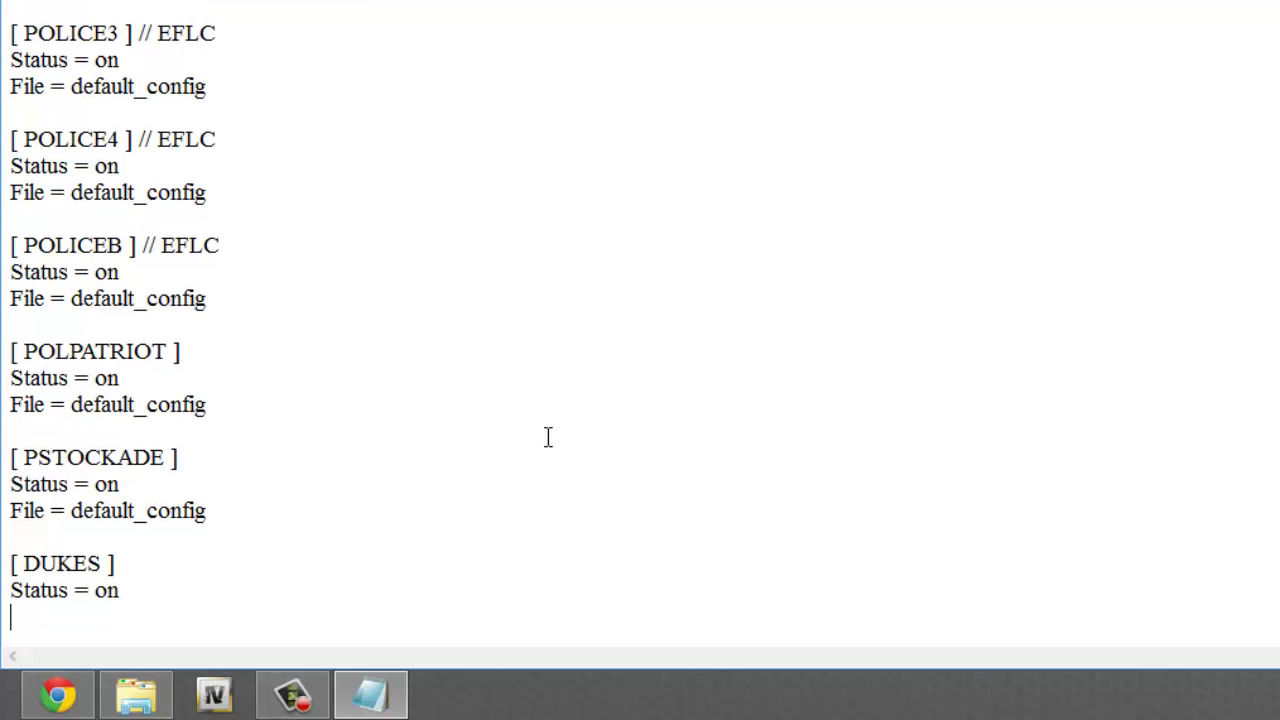
pyautogui.write('File = defaul')
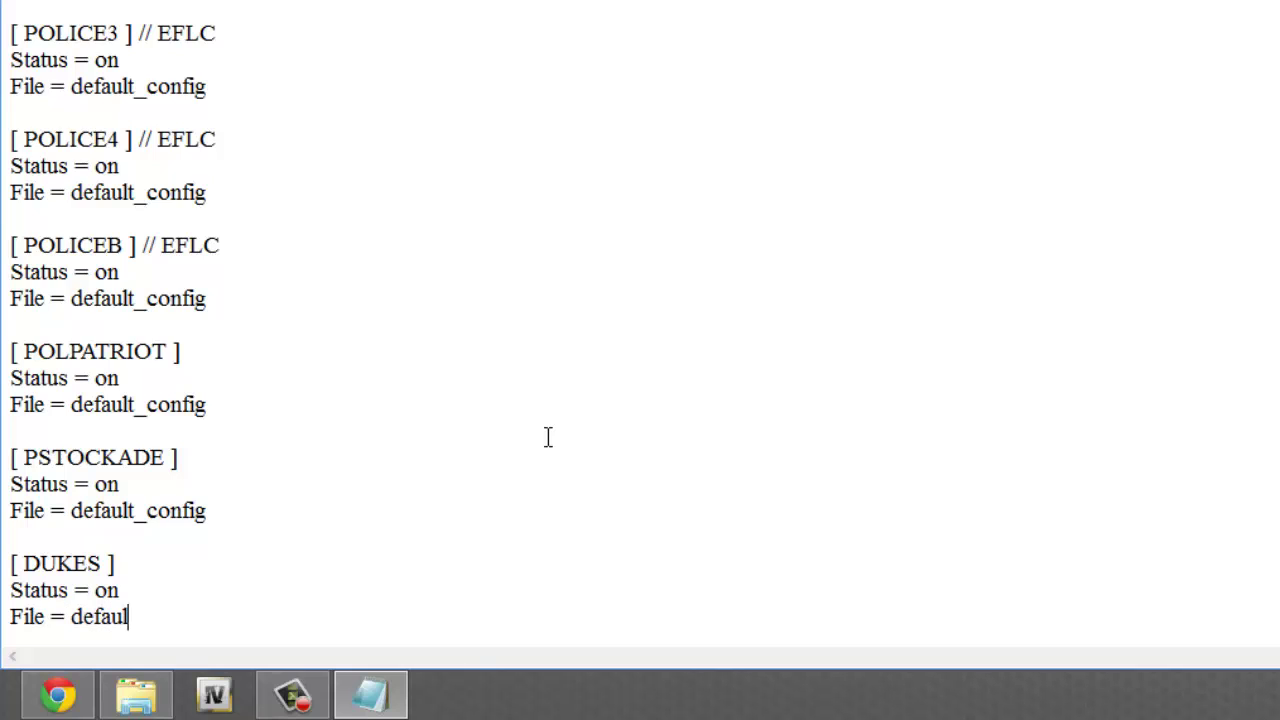
pyautogui.write('t_config')
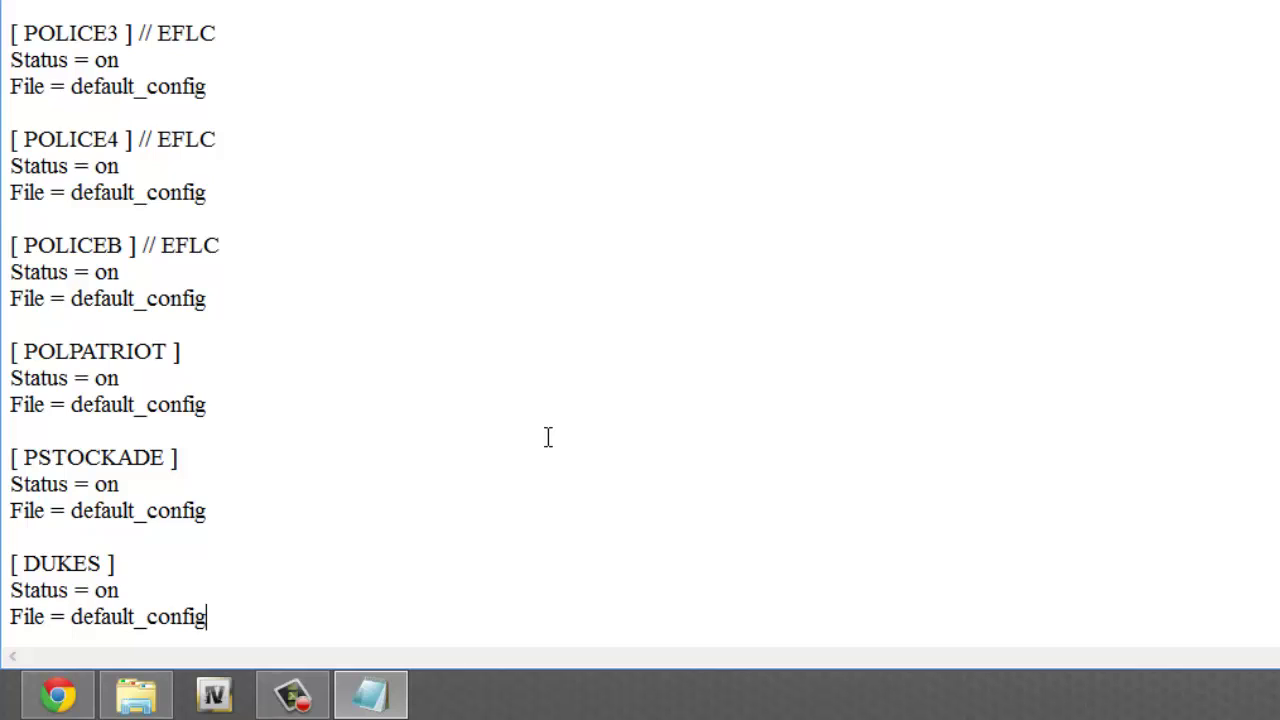
# Save the edited ELS.ini and close Notepad
pyautogui.scroll(2, 266, 443)
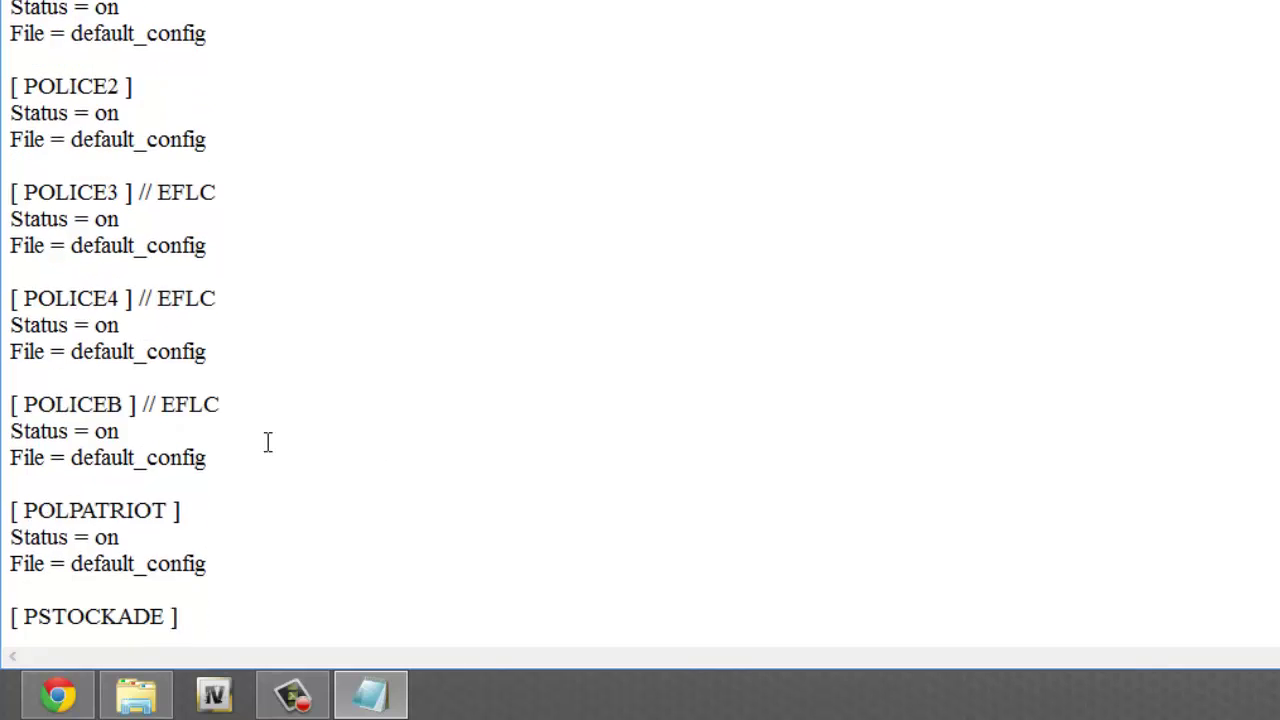
pyautogui.scroll(-2, 266, 443)
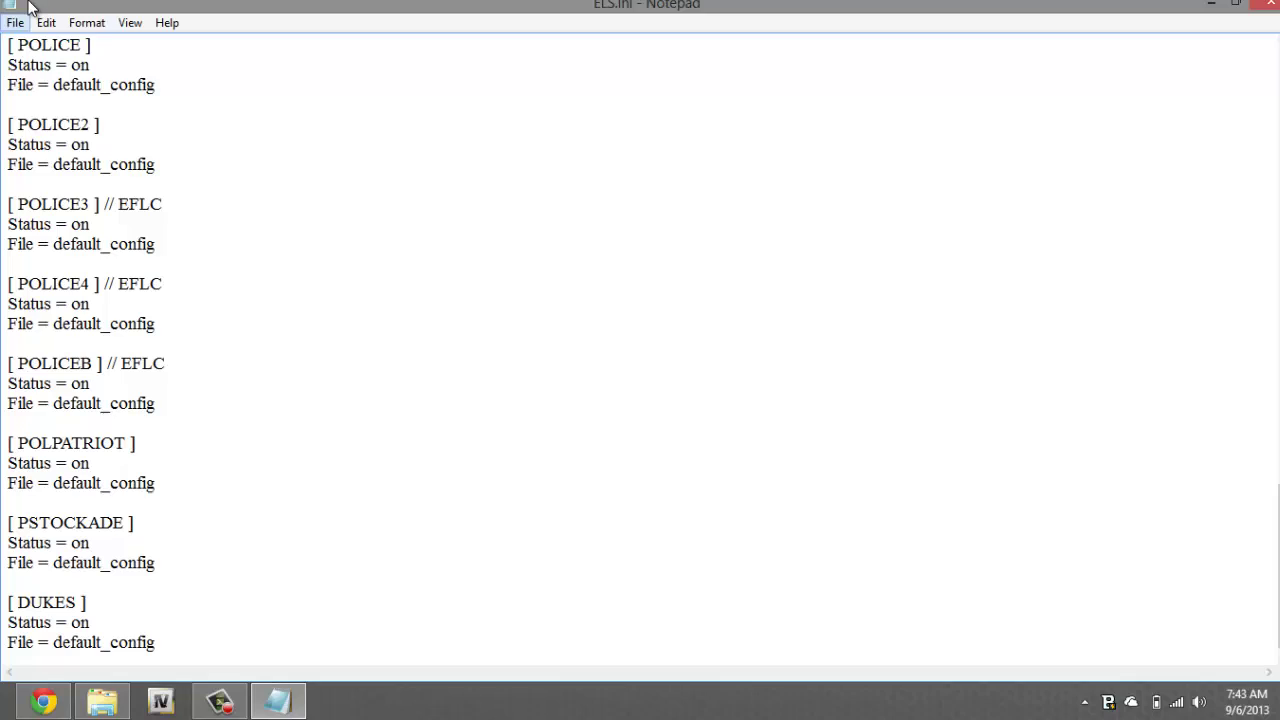
pyautogui.click(10, 33)
pyautogui.click(60, 98)
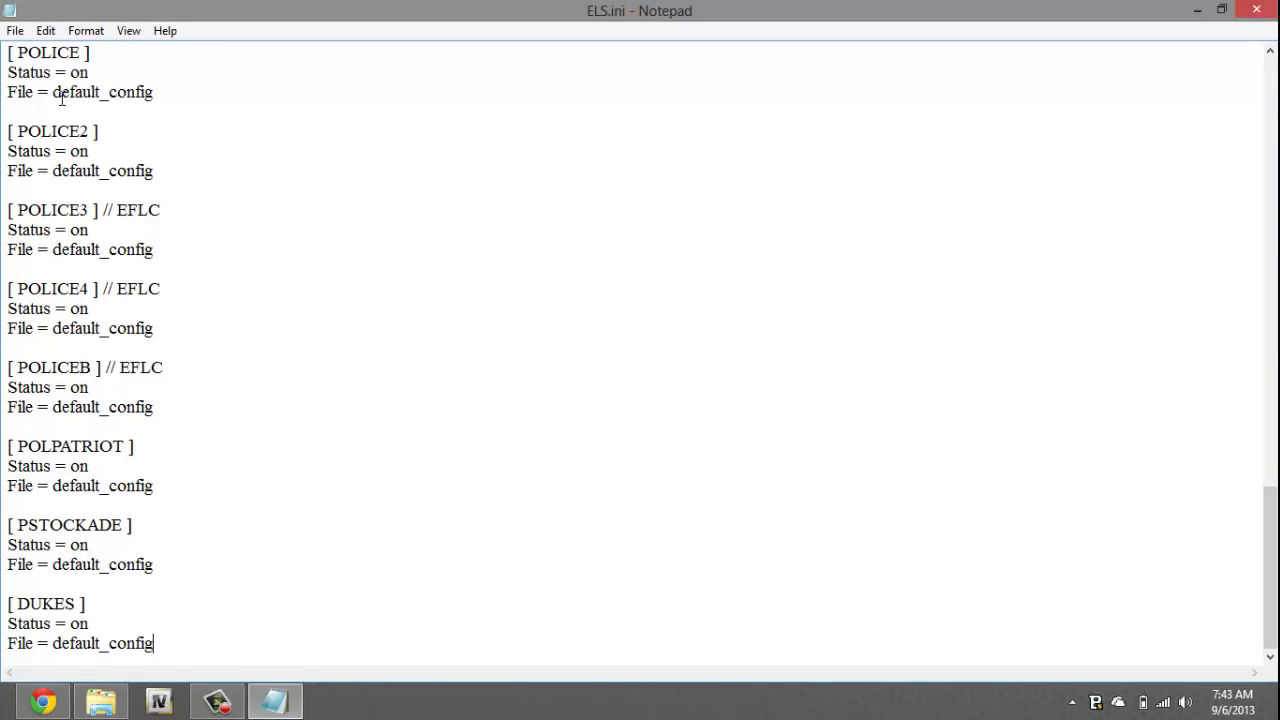
pyautogui.scroll(15, 149, 355)
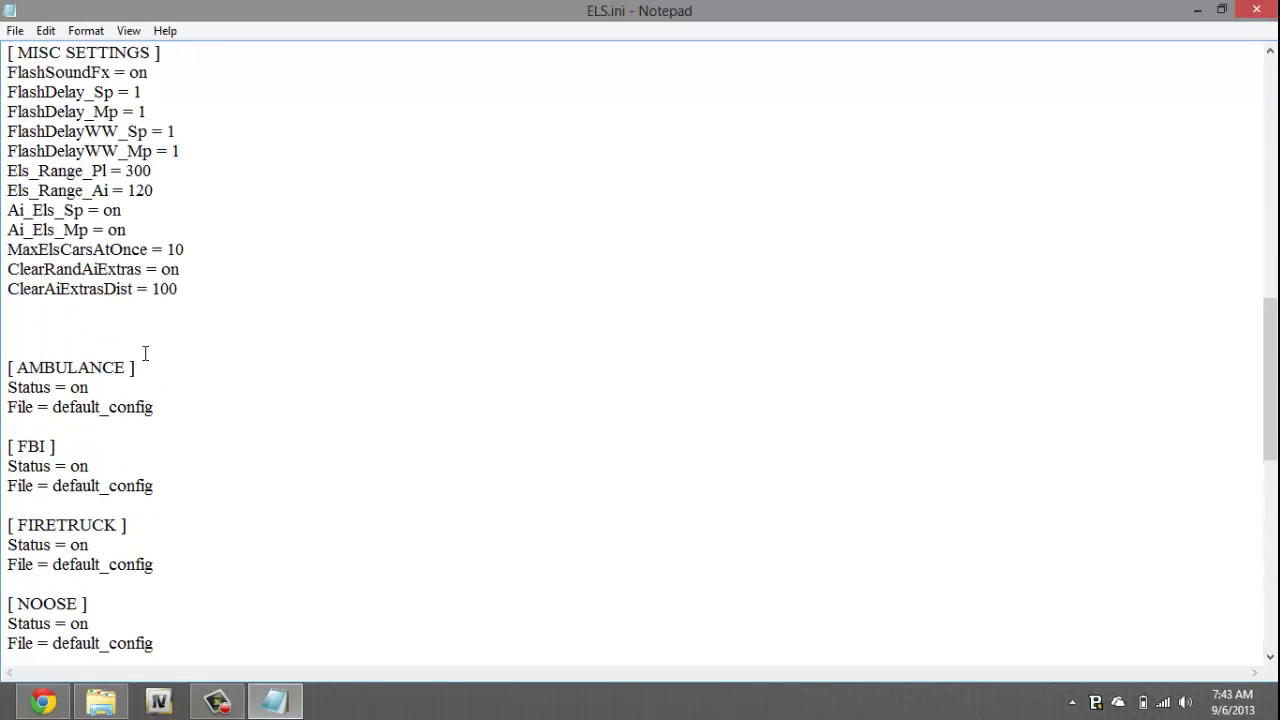
pyautogui.click(1256, 9)
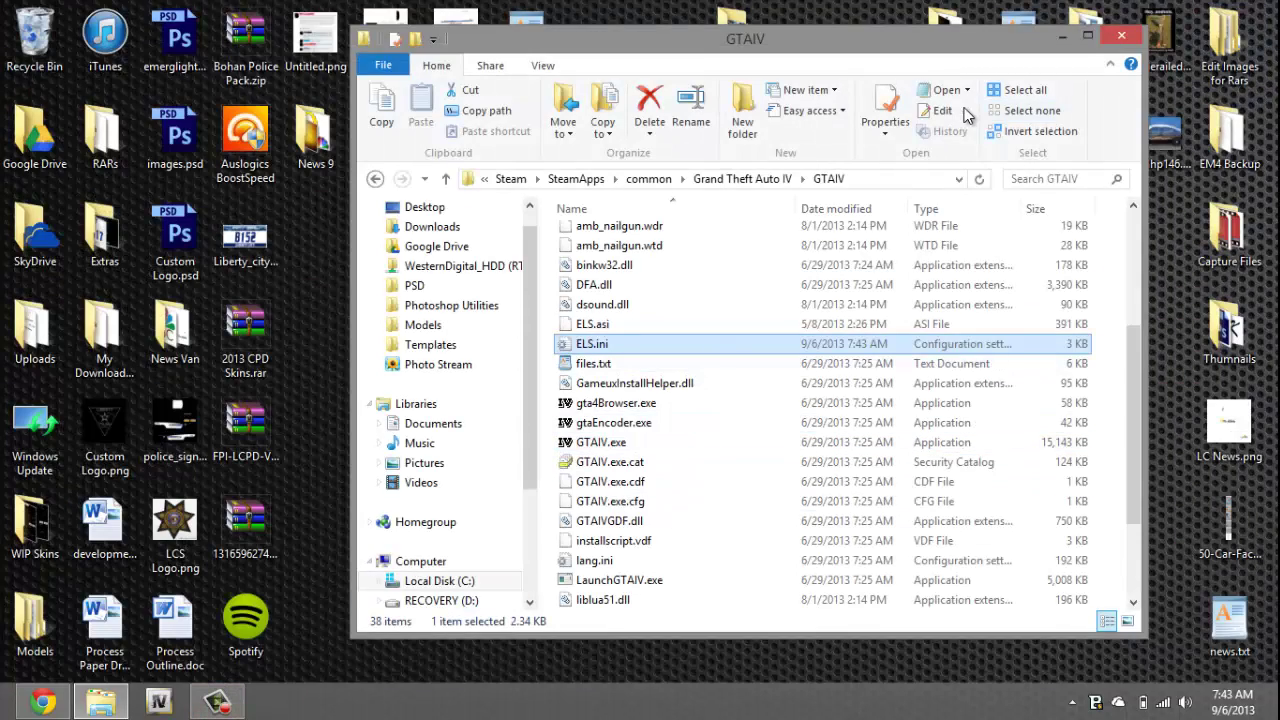
# Minimize the GTAIV Explorer window to reveal dukes.wft and dukes.wtd on the desktop
pyautogui.click(1060, 38)
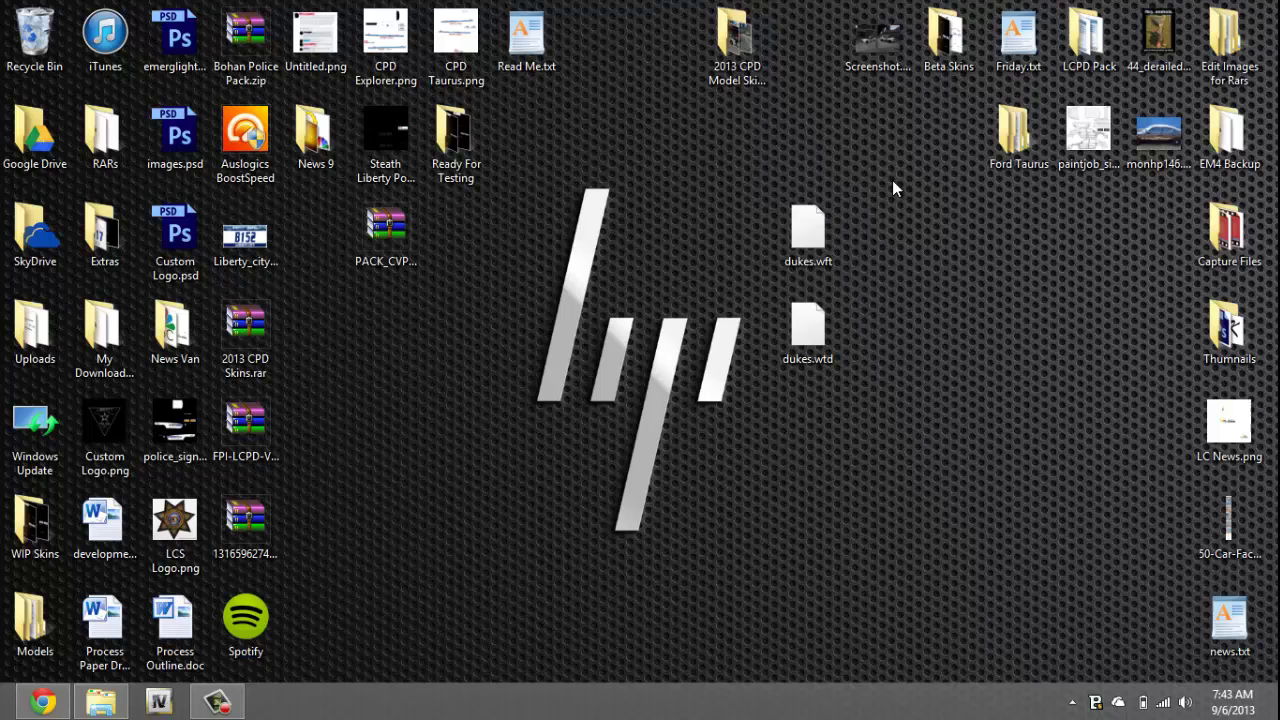